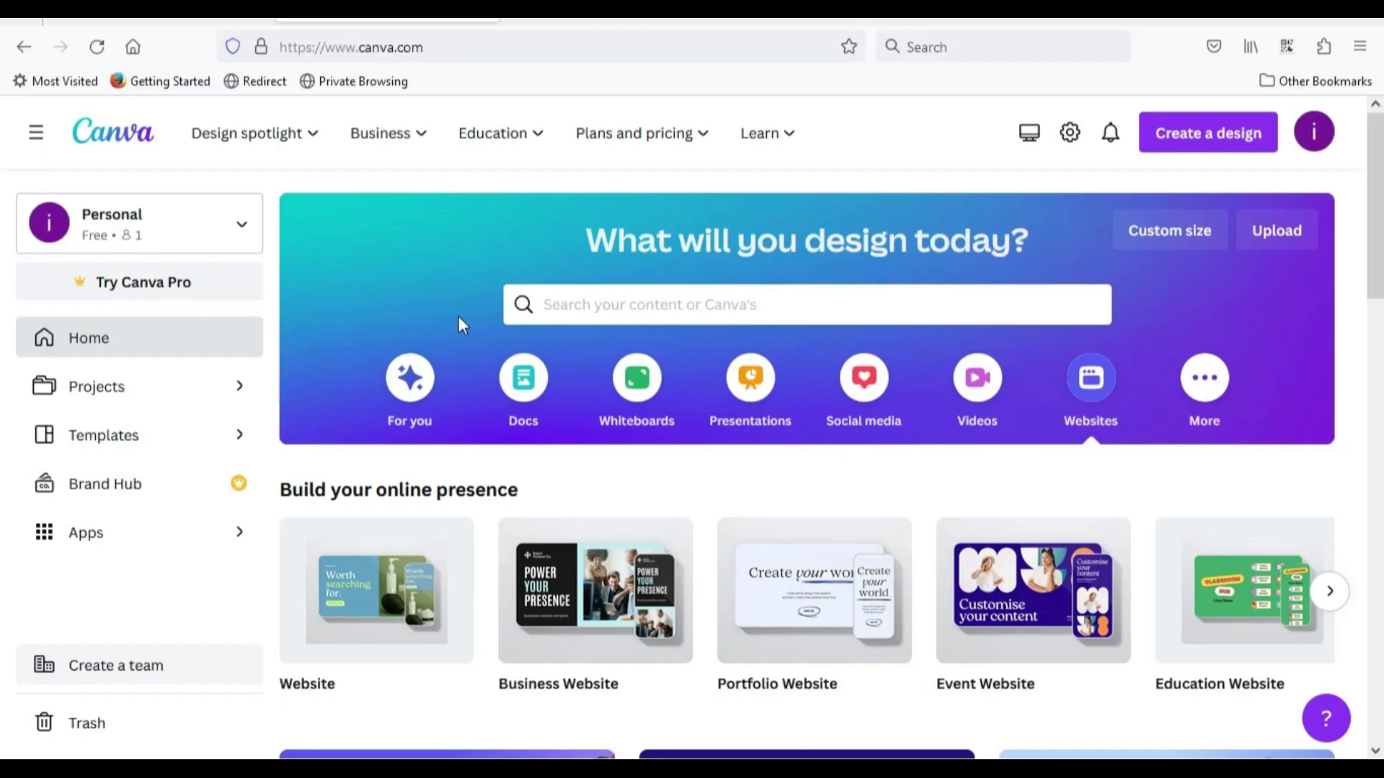
Show the Websites category on the home page, with the Website and Business Website formats
{"action": "left_click", "coordinate": [408, 375]}
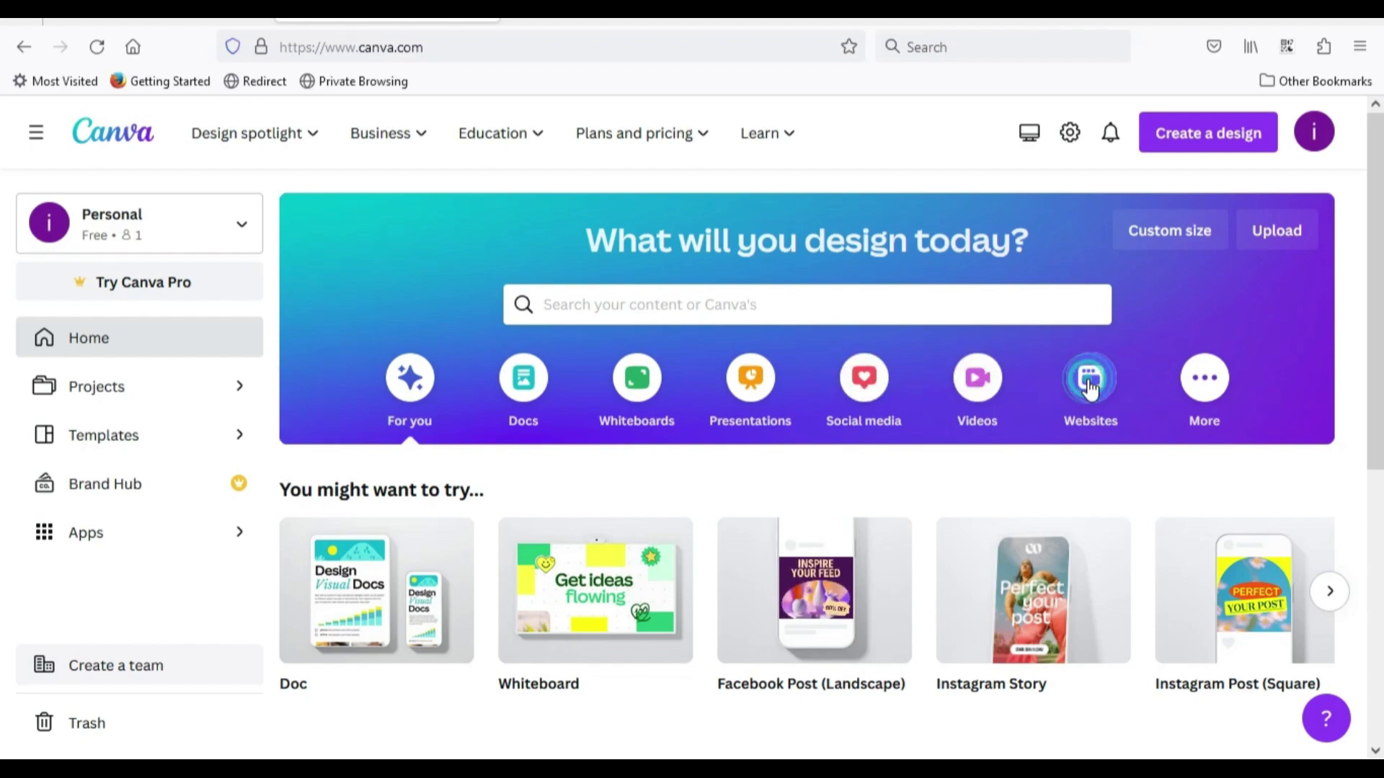
{"action": "left_click", "coordinate": [1088, 387]}
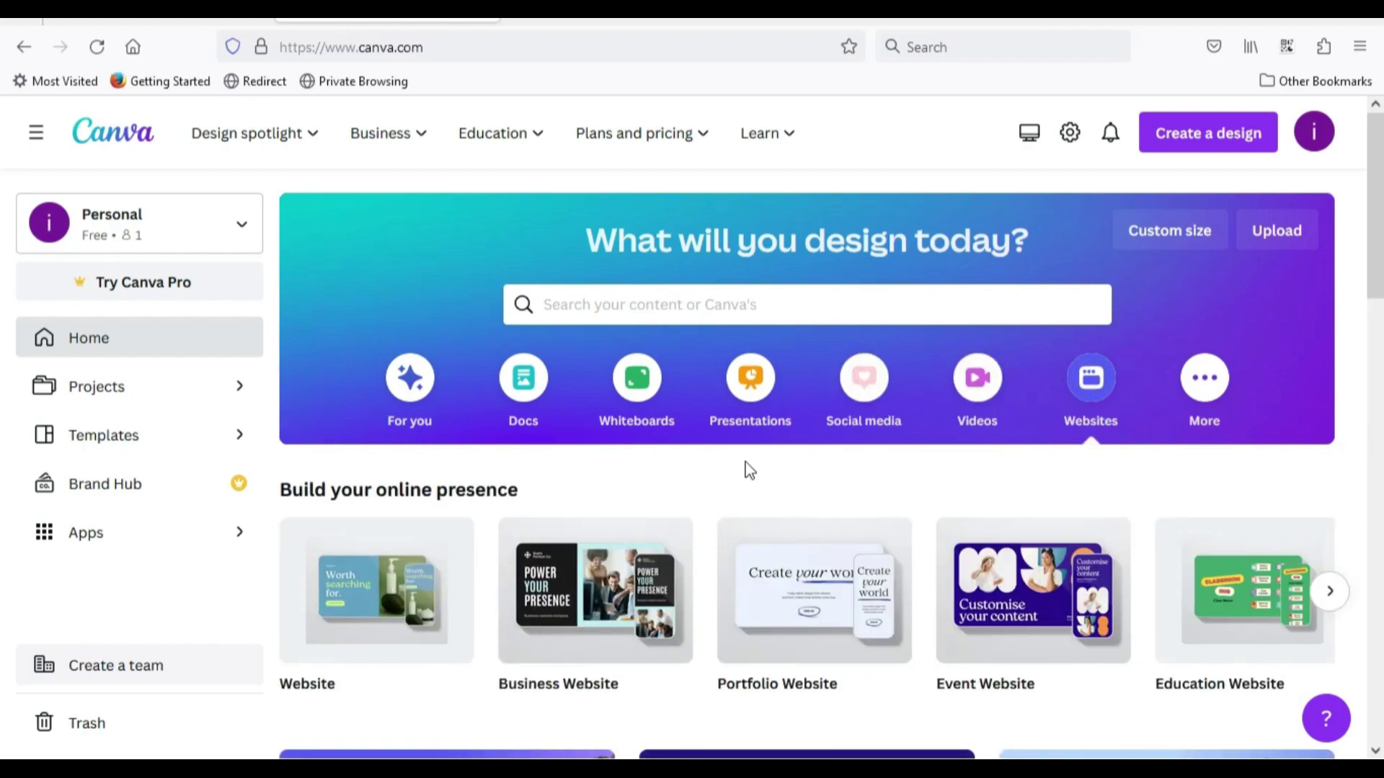
{"action": "scroll", "coordinate": [586, 502], "scroll_direction": "down", "scroll_amount": 3}
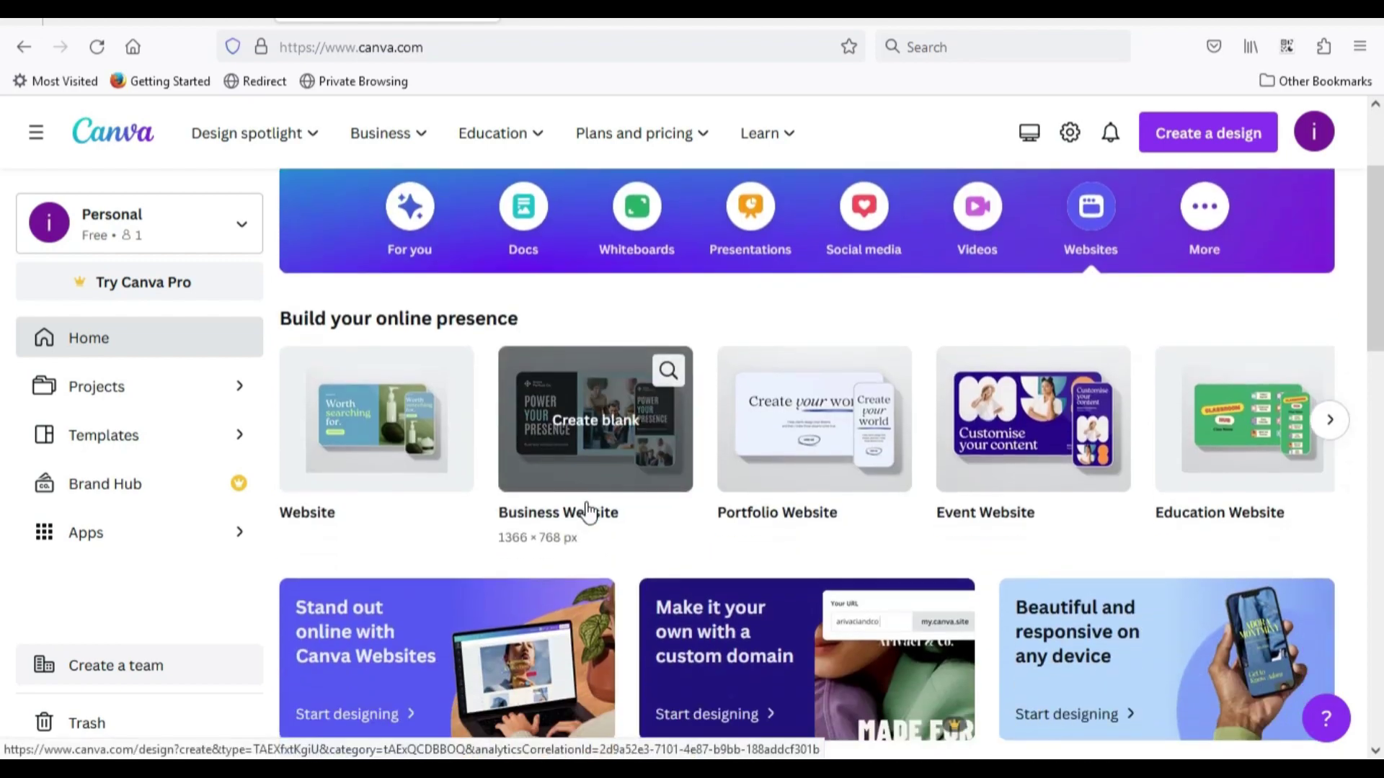
{"action": "scroll", "coordinate": [586, 503], "scroll_direction": "down", "scroll_amount": 1}
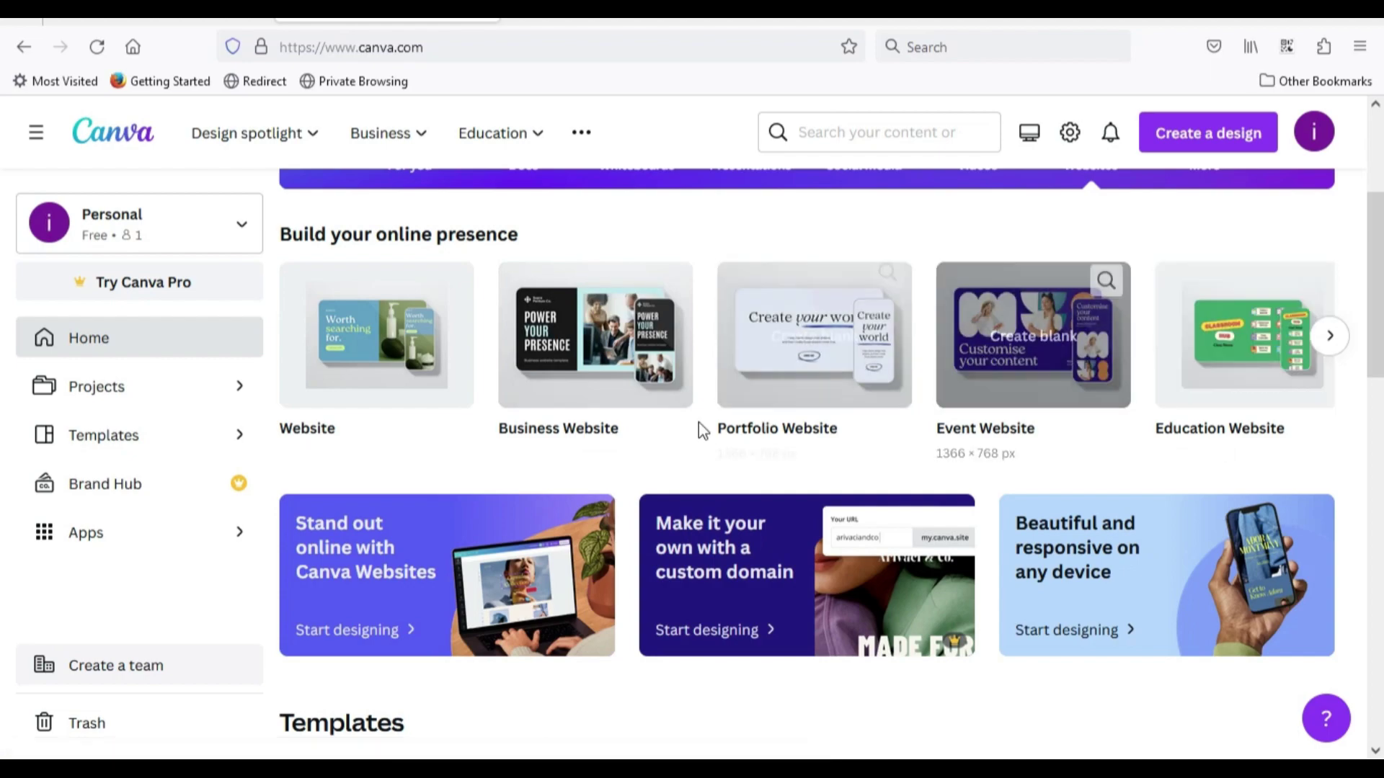
{"action": "scroll", "coordinate": [540, 510], "scroll_direction": "down", "scroll_amount": 3}
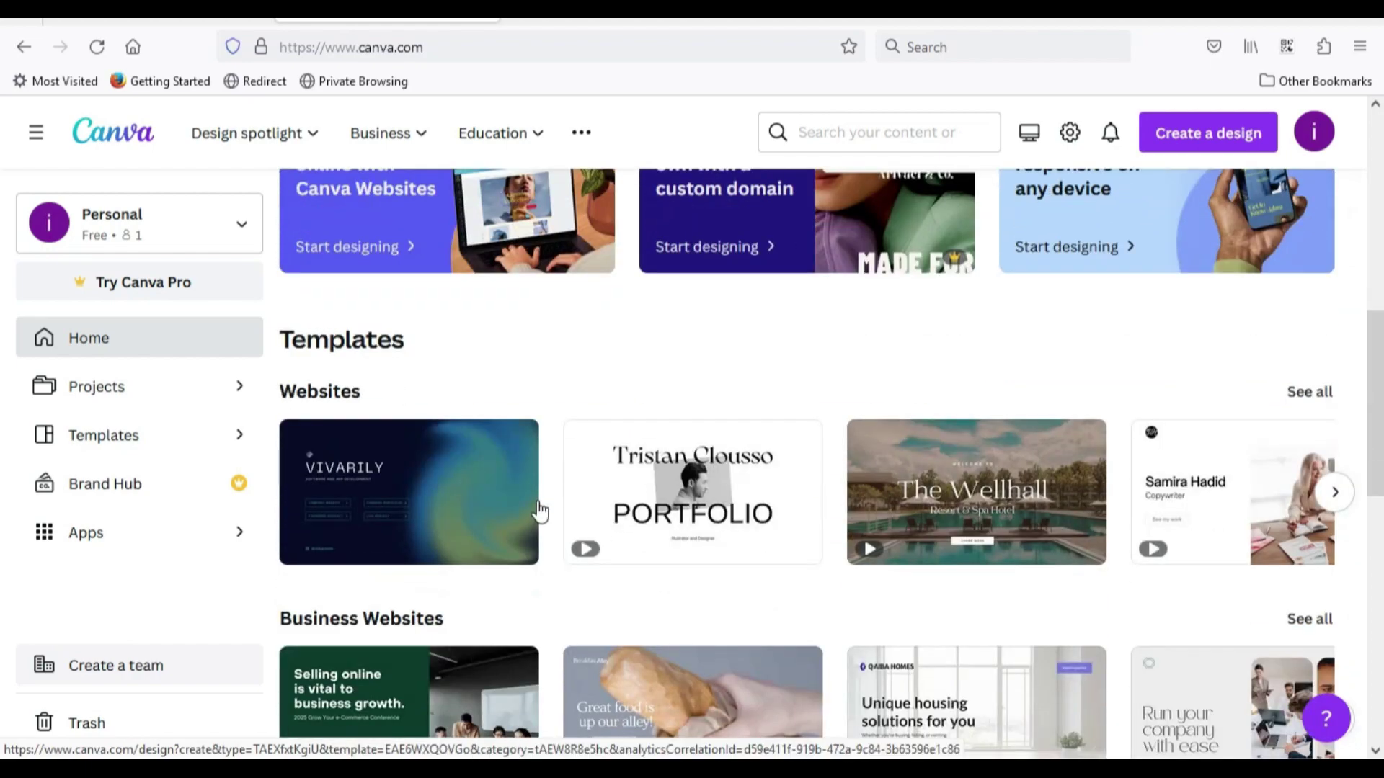
{"action": "scroll", "coordinate": [537, 509], "scroll_direction": "up", "scroll_amount": 4}
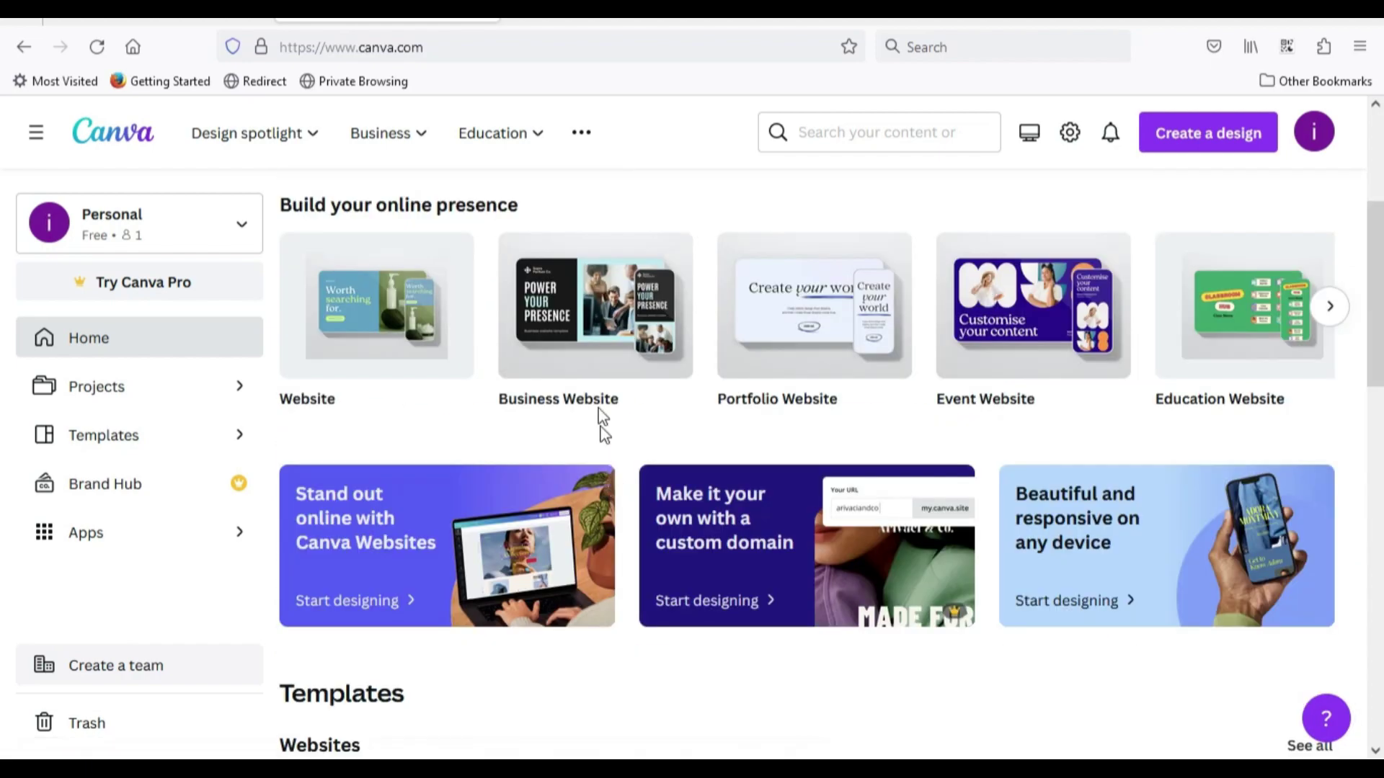
Start a blank Business Website and apply all six pages of the Cream, Peach, and Red template
{"action": "left_click", "coordinate": [593, 339]}
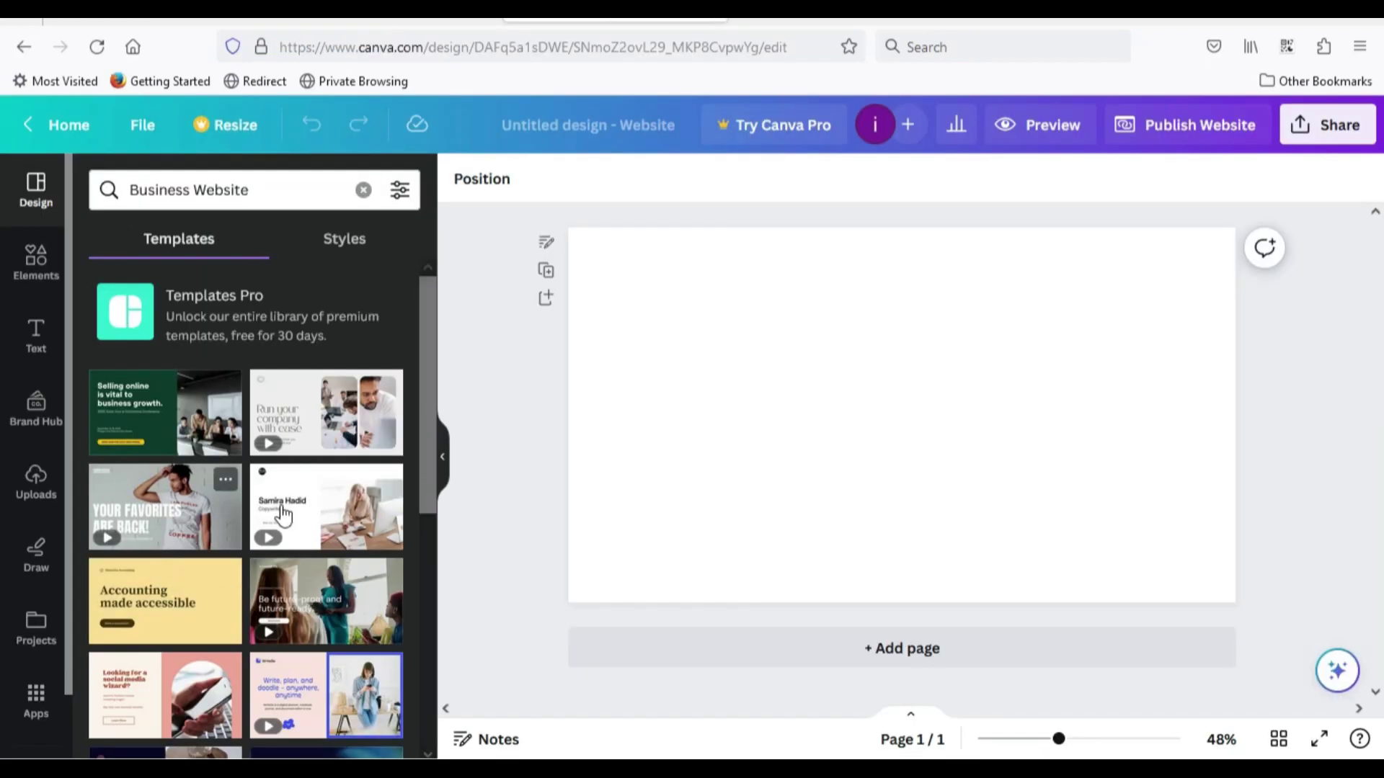
{"action": "mouse_move", "coordinate": [325, 507]}
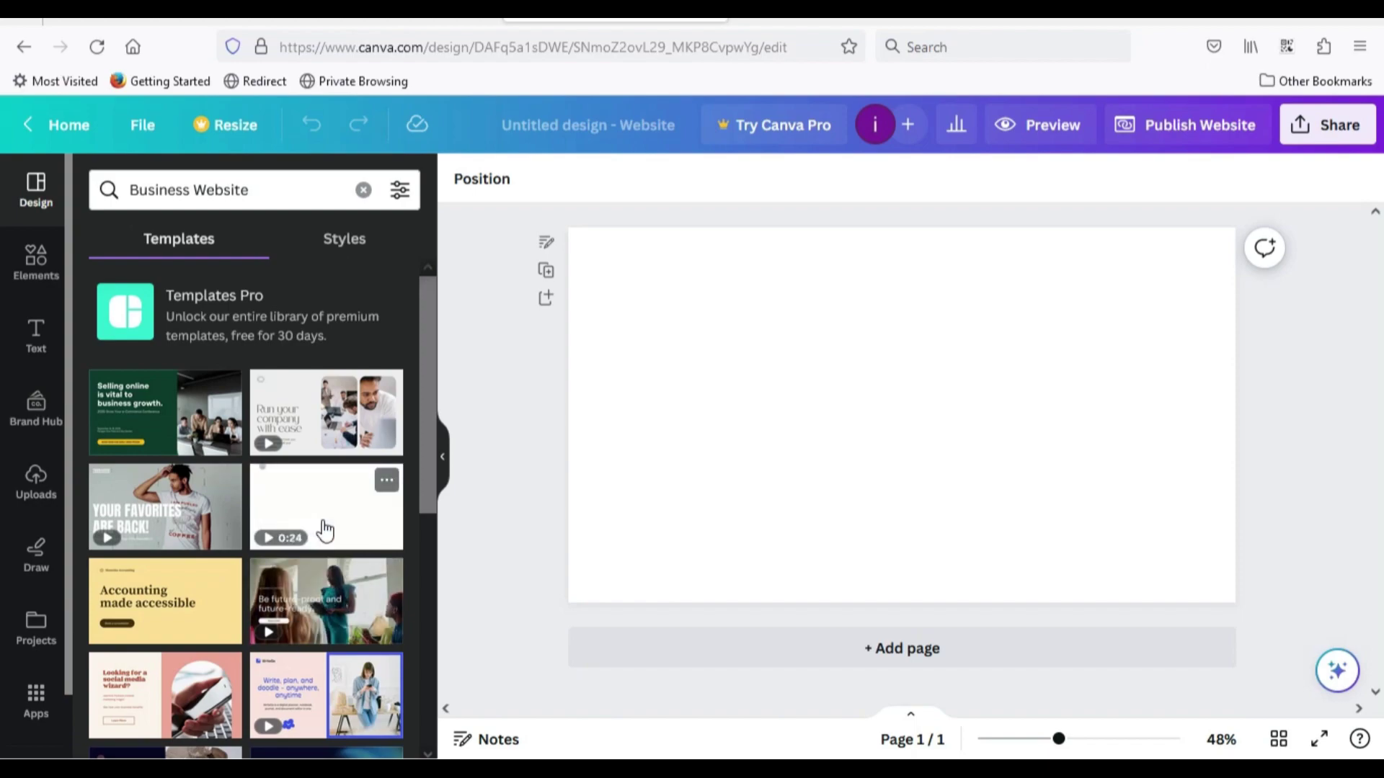
{"action": "left_click", "coordinate": [163, 681]}
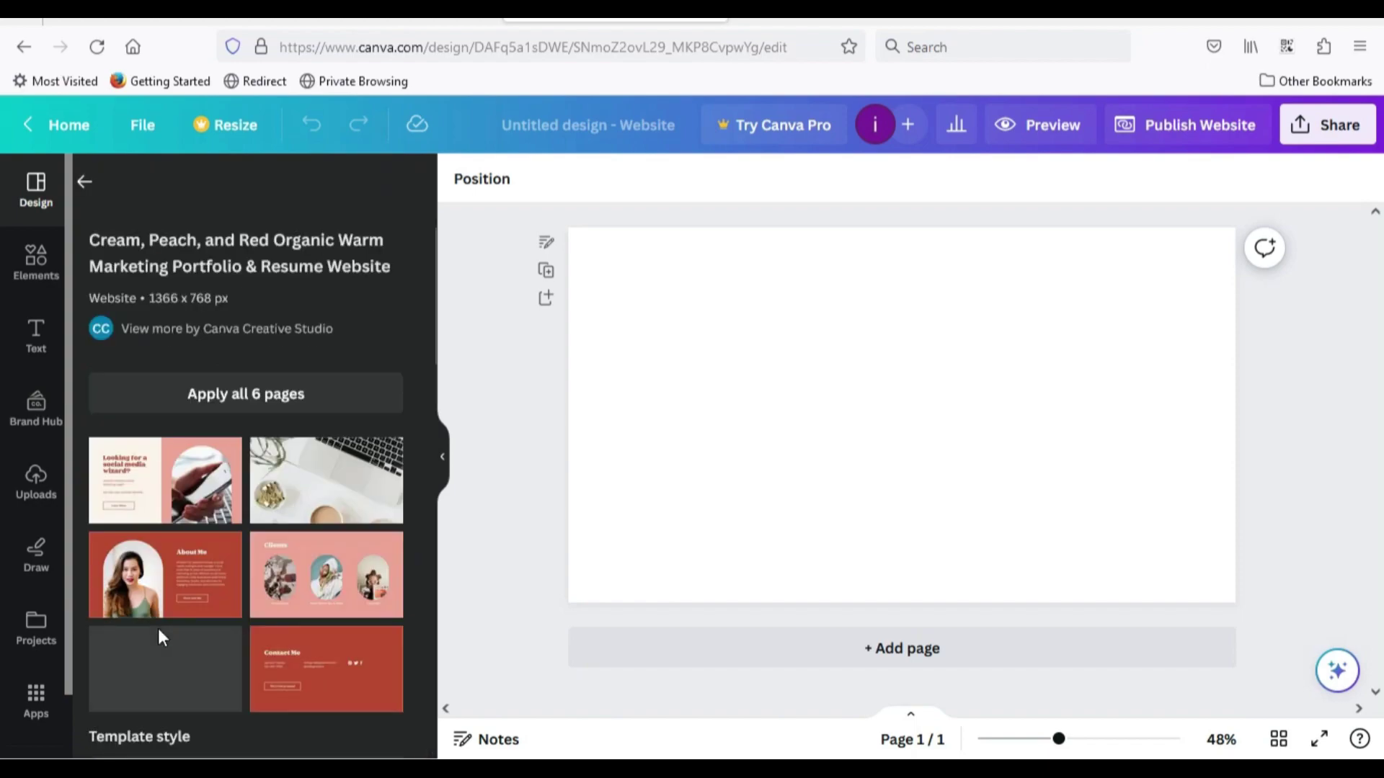
{"action": "left_click", "coordinate": [264, 402]}
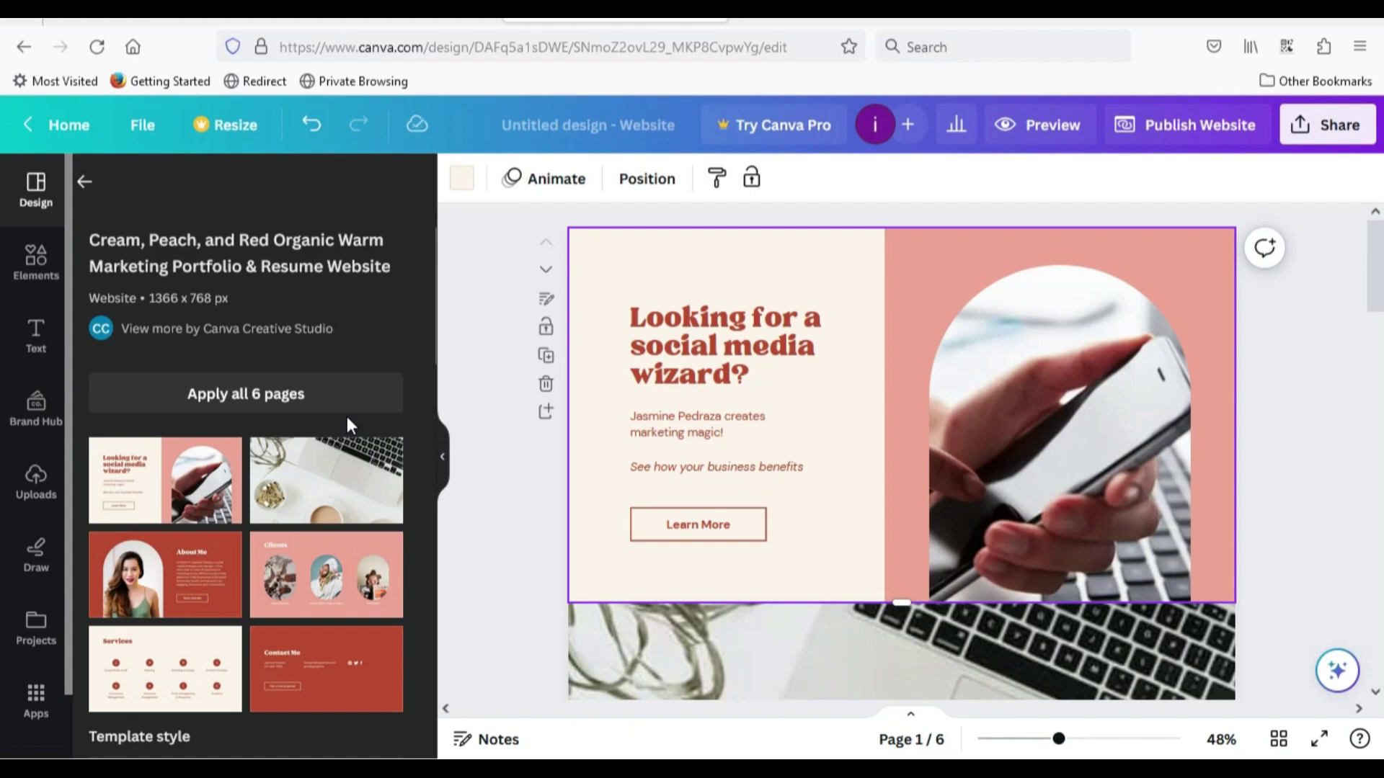
Change the first page's heading to 'welcome to Infoshorts'
{"action": "left_click", "coordinate": [692, 324]}
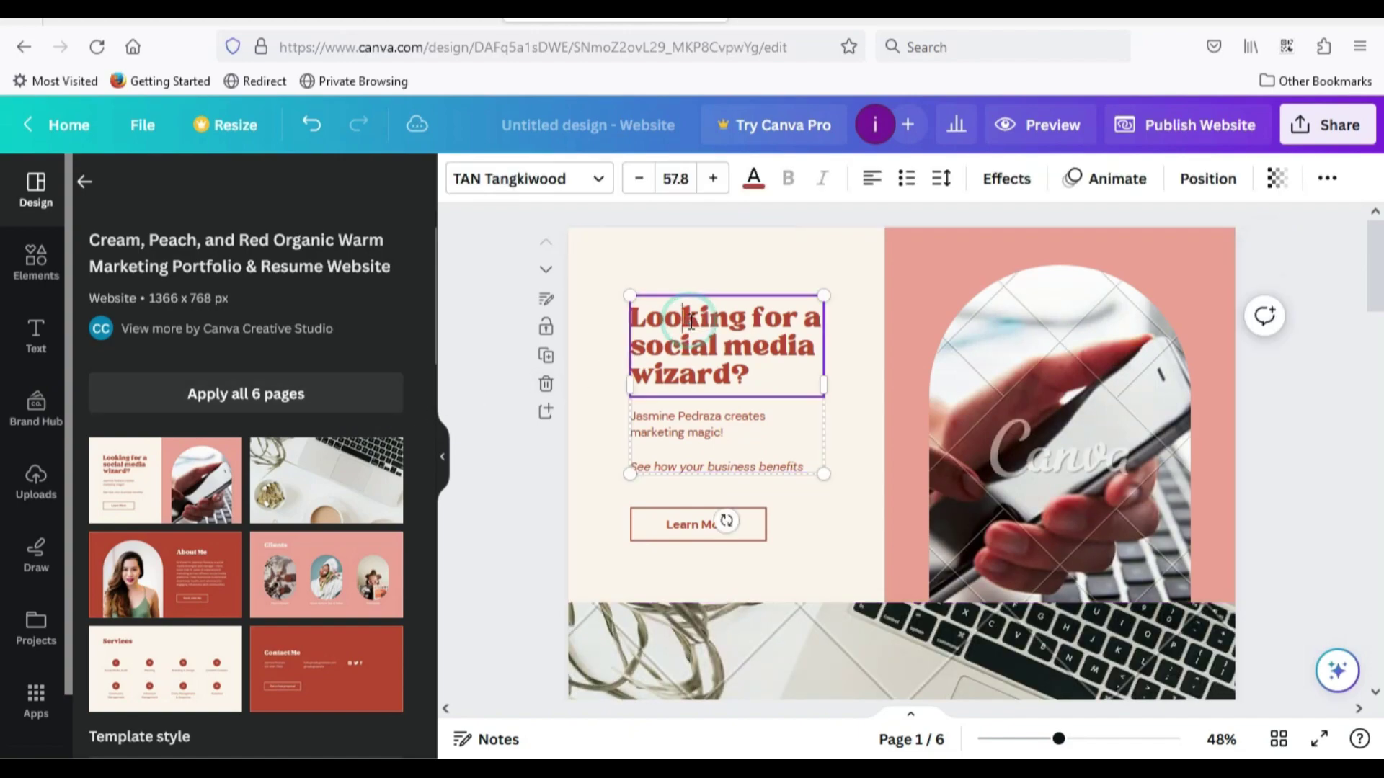
{"action": "double_click", "coordinate": [729, 380]}
{"action": "type", "text": "welcome to Infoshorts"}
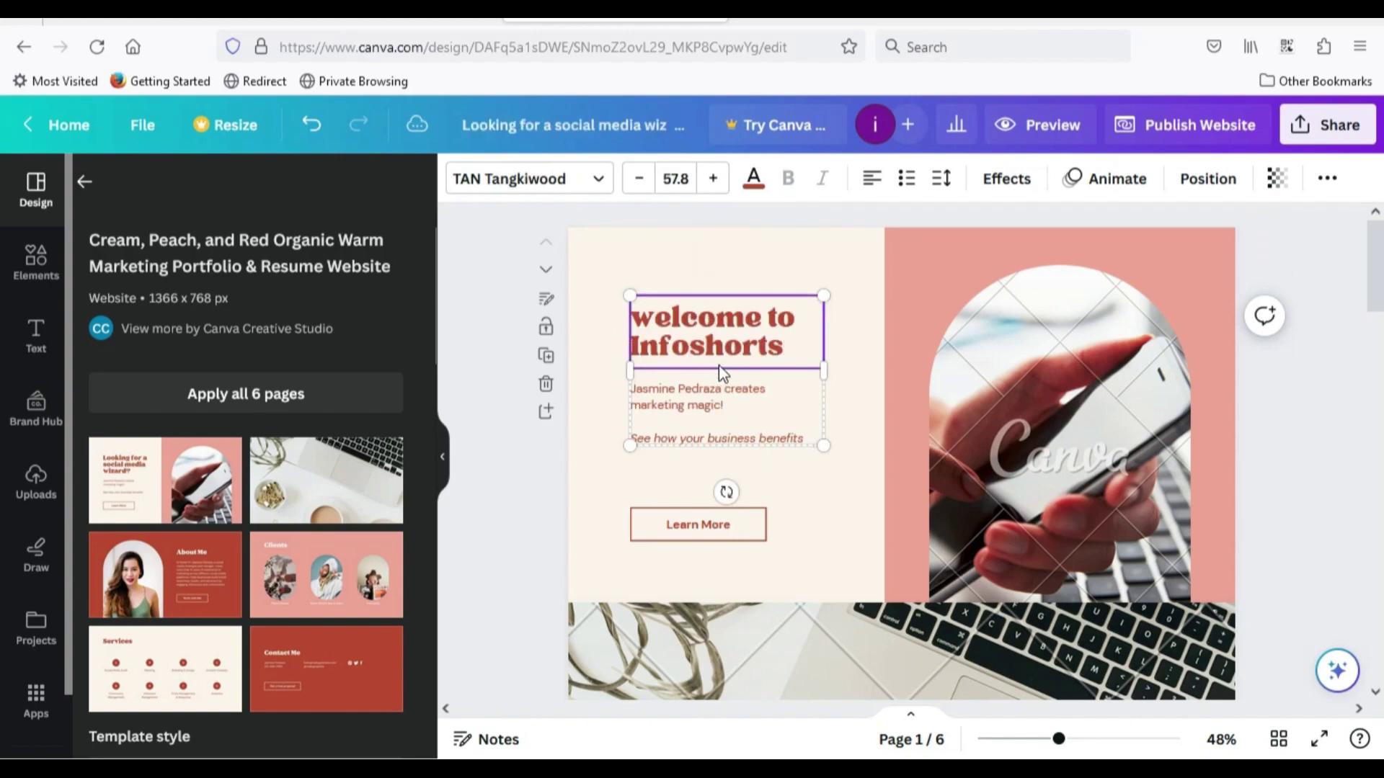
{"action": "left_click", "coordinate": [605, 368]}
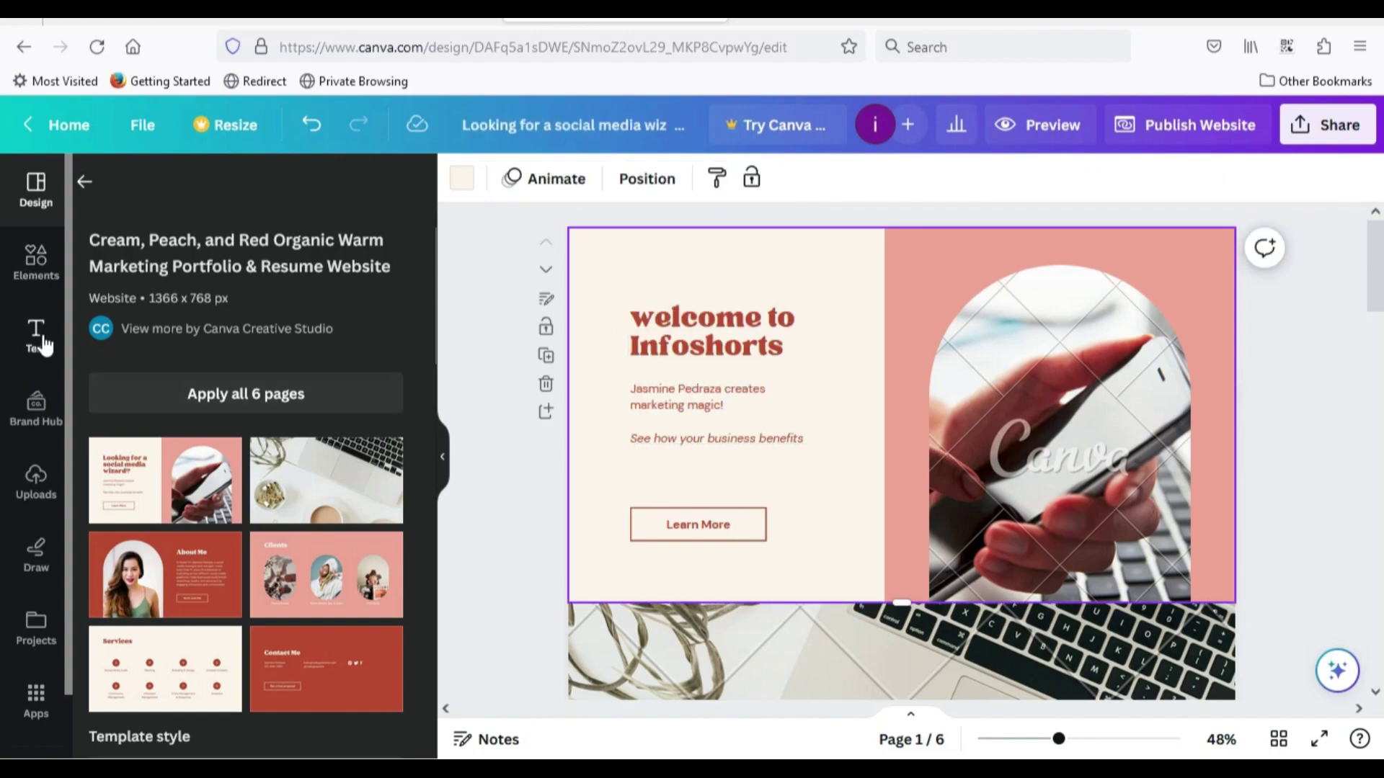
Put a 'Beauty products' cosmetics photo in the page 1 arch frame, then select the Services number circles
{"action": "left_click", "coordinate": [36, 265]}
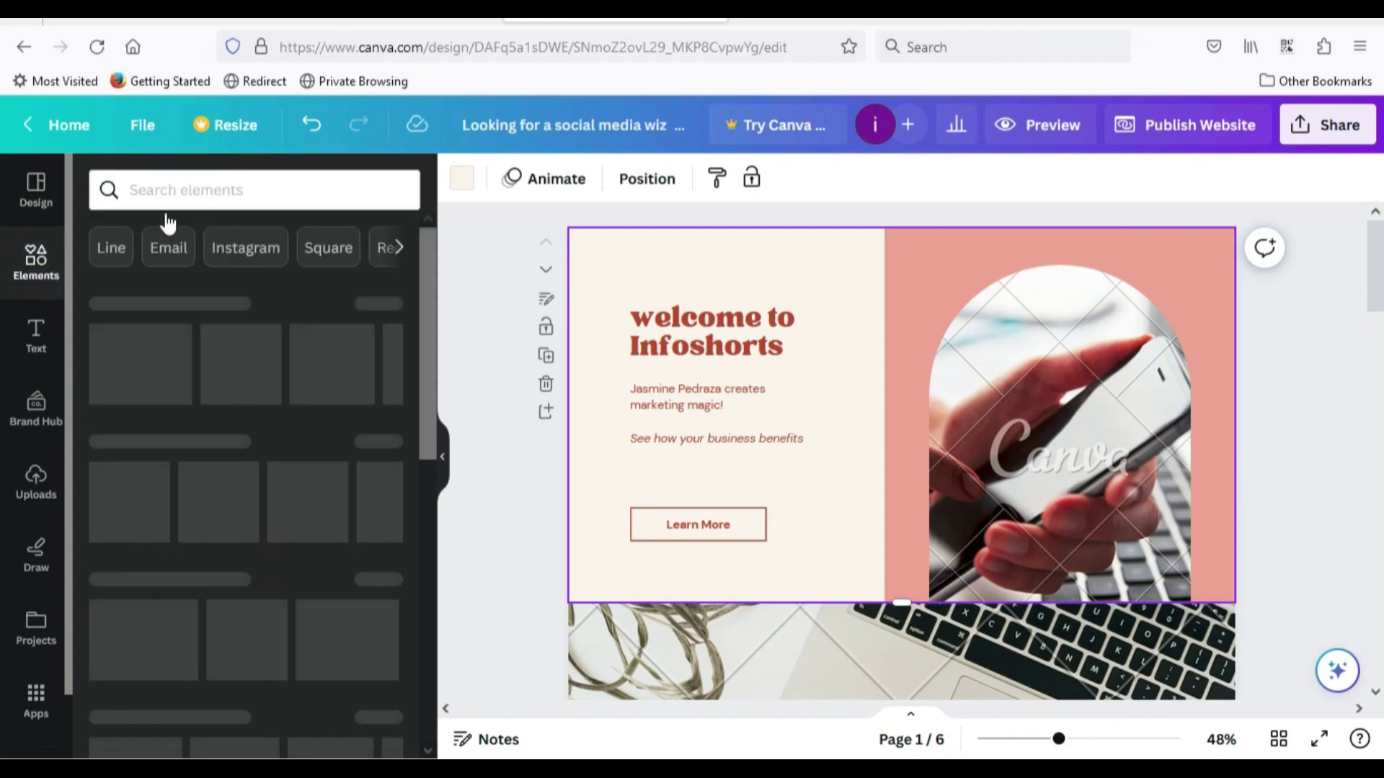
{"action": "type", "text": "Beauty products"}
{"action": "key", "text": "Return"}
{"action": "left_click_drag", "start_coordinate": [170, 393], "coordinate": [952, 405]}
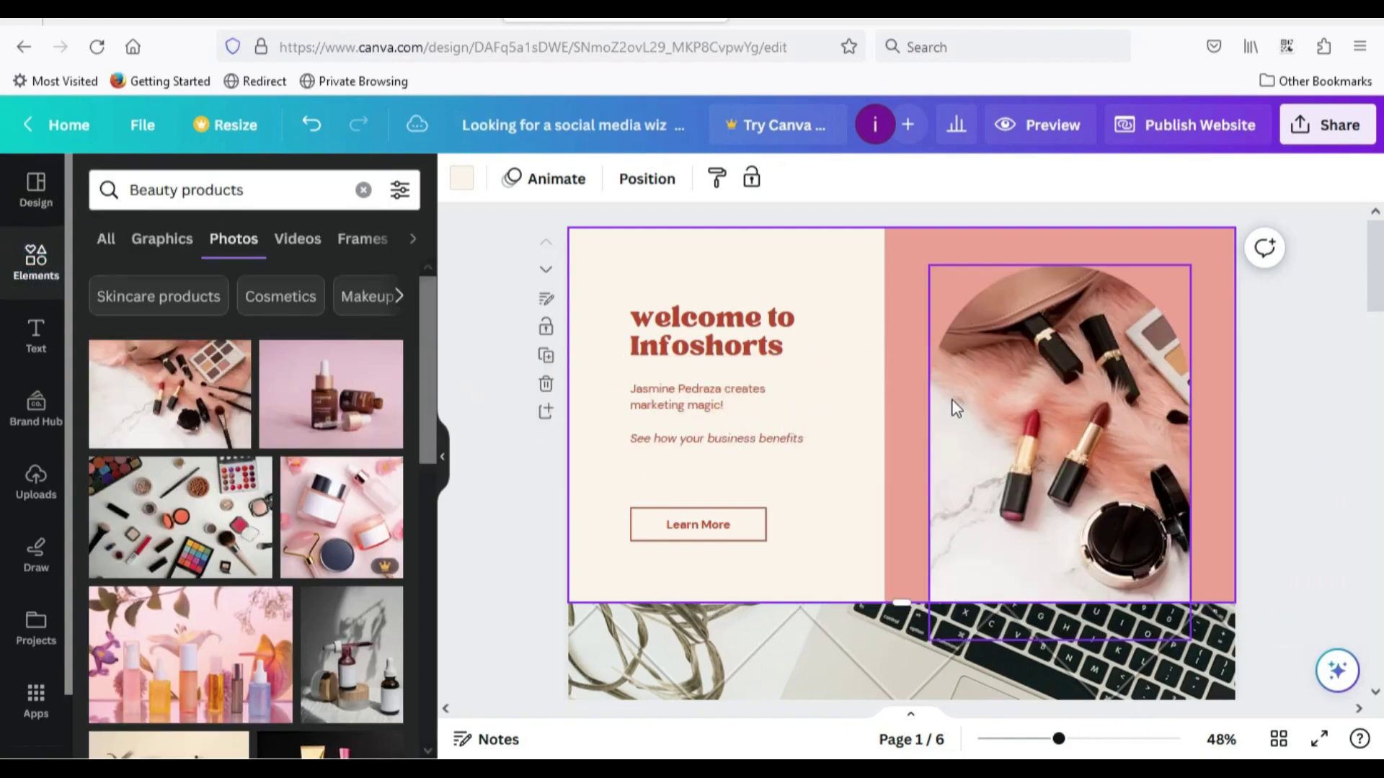
{"action": "scroll", "coordinate": [854, 422], "scroll_direction": "down", "scroll_amount": 2}
{"action": "scroll", "coordinate": [853, 421], "scroll_direction": "down", "scroll_amount": 2}
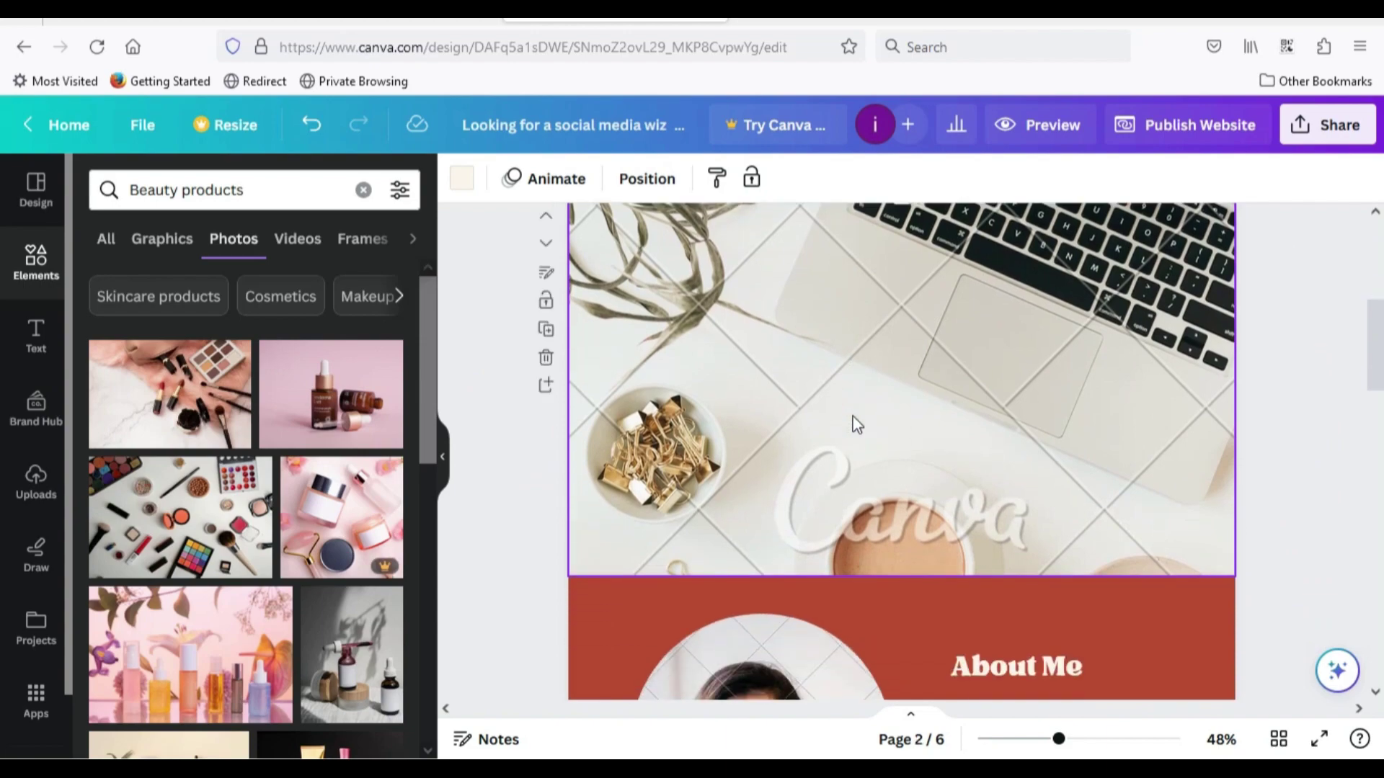
{"action": "scroll", "coordinate": [854, 423], "scroll_direction": "down", "scroll_amount": 1}
{"action": "scroll", "coordinate": [852, 416], "scroll_direction": "down", "scroll_amount": 1}
{"action": "scroll", "coordinate": [862, 398], "scroll_direction": "down", "scroll_amount": 2}
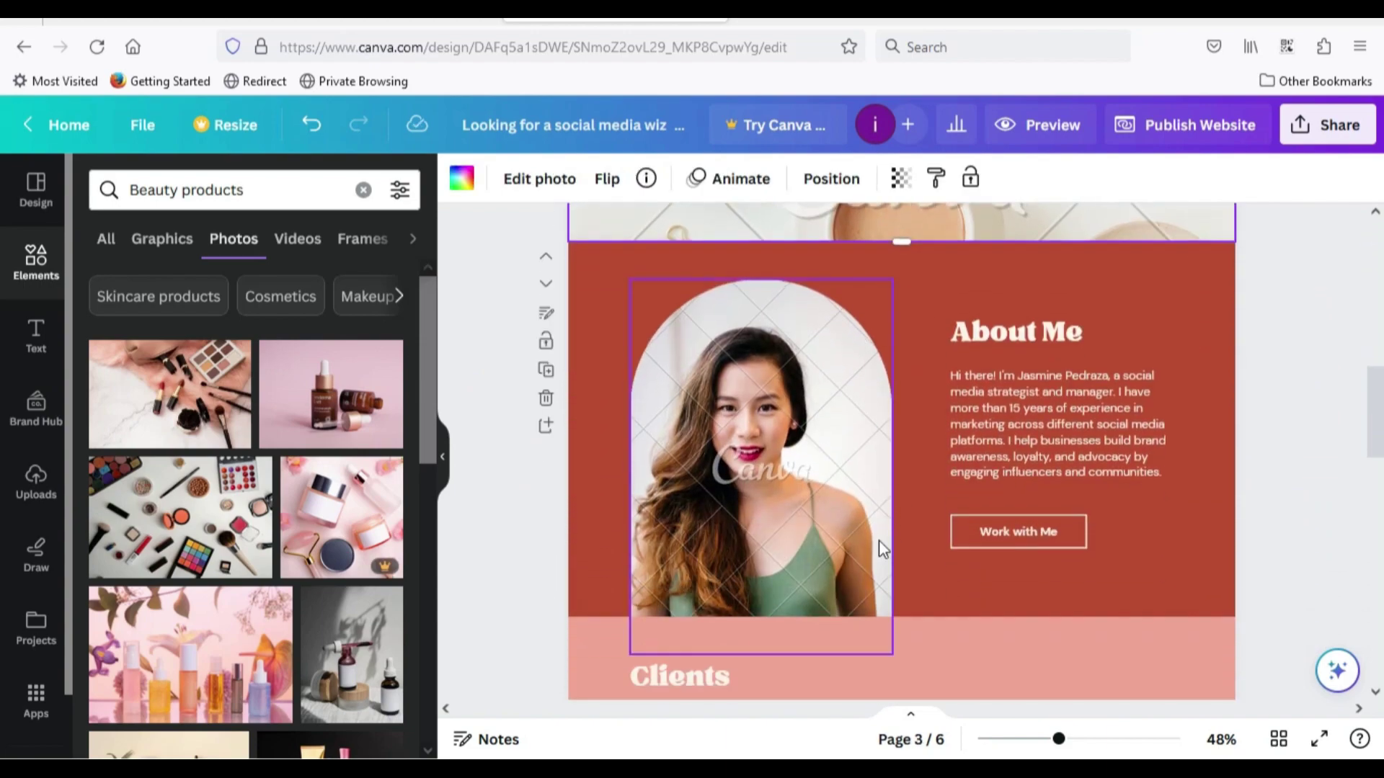
{"action": "scroll", "coordinate": [319, 485], "scroll_direction": "down", "scroll_amount": 2}
{"action": "scroll", "coordinate": [163, 531], "scroll_direction": "down", "scroll_amount": 2}
{"action": "scroll", "coordinate": [129, 544], "scroll_direction": "down", "scroll_amount": 2}
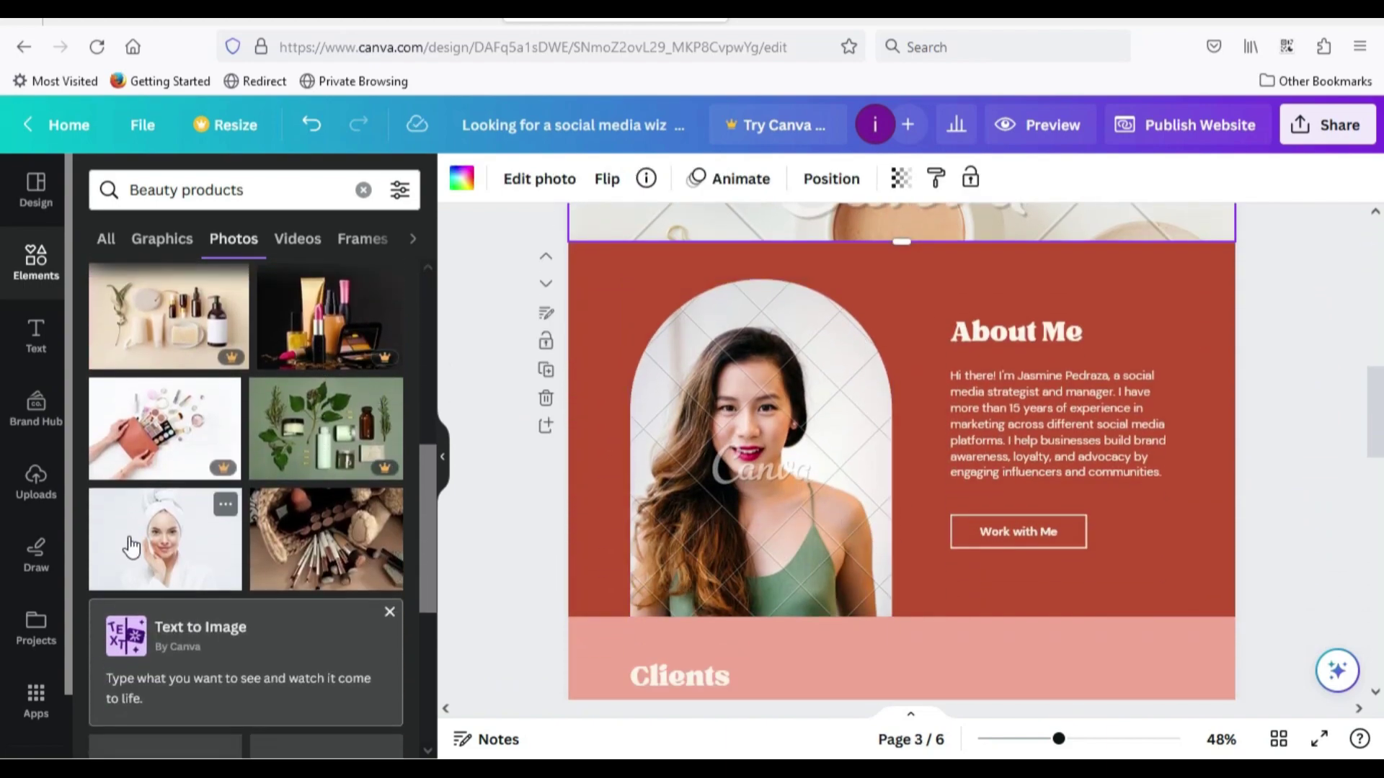
{"action": "left_click_drag", "start_coordinate": [129, 544], "coordinate": [715, 450]}
{"action": "scroll", "coordinate": [712, 438], "scroll_direction": "down", "scroll_amount": 2}
{"action": "scroll", "coordinate": [710, 428], "scroll_direction": "down", "scroll_amount": 3}
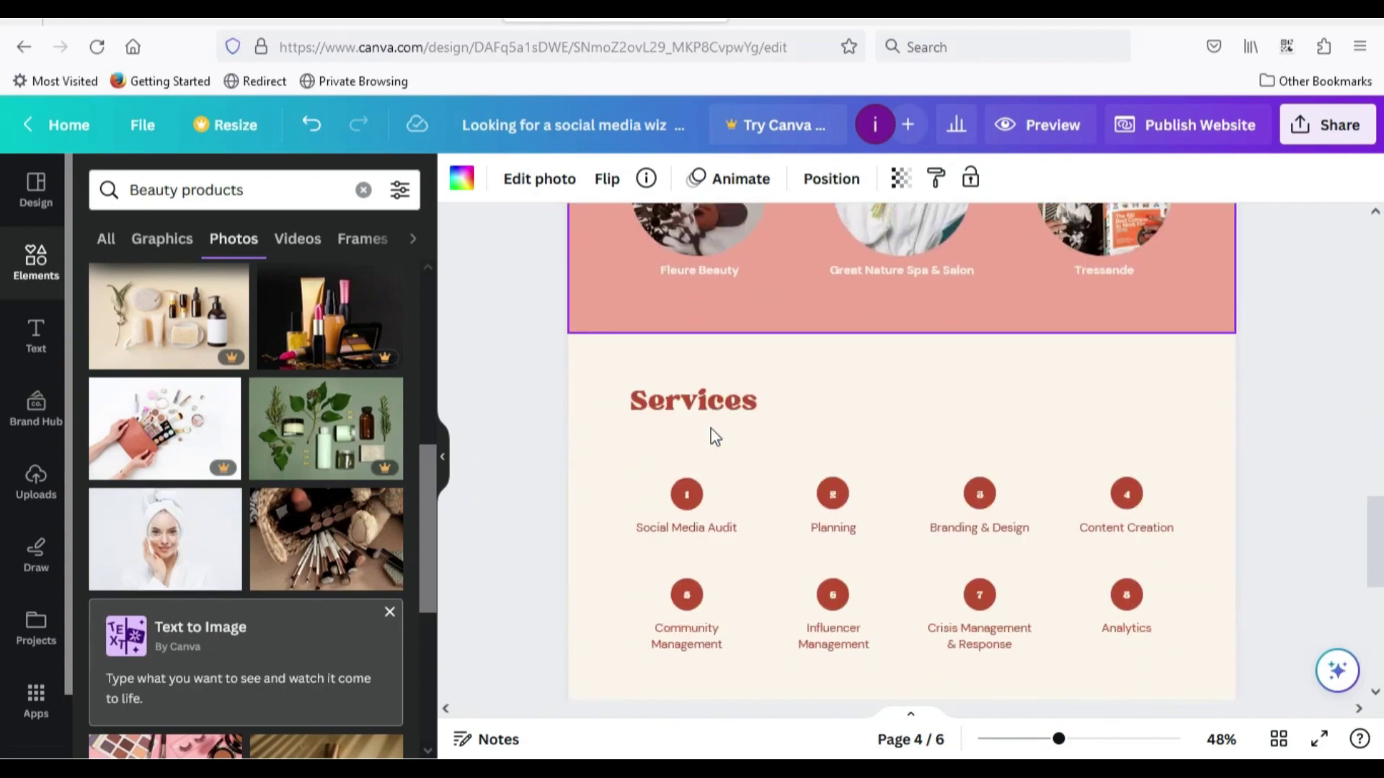
{"action": "scroll", "coordinate": [711, 428], "scroll_direction": "down", "scroll_amount": 1}
{"action": "left_click", "coordinate": [688, 421]}
{"action": "left_click", "coordinate": [829, 424]}
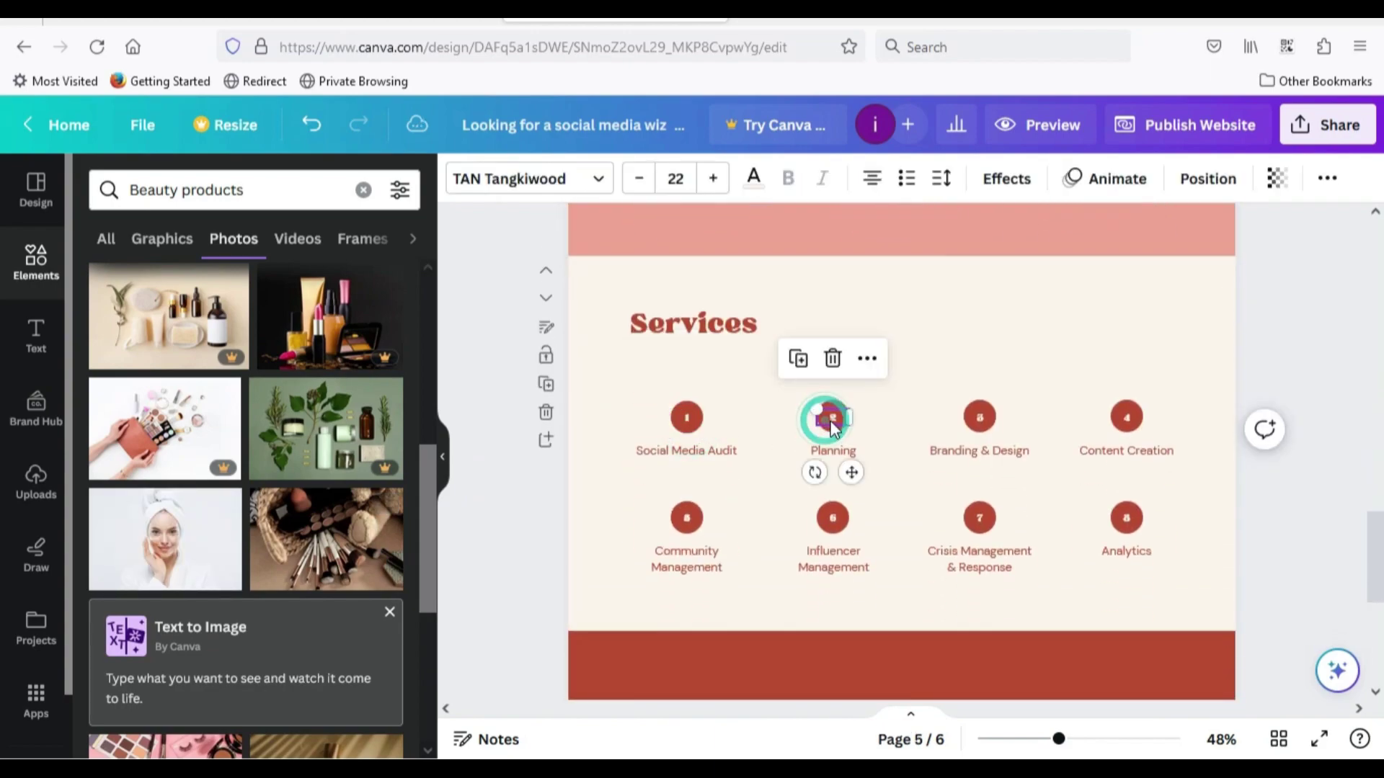
{"action": "scroll", "coordinate": [874, 412], "scroll_direction": "down", "scroll_amount": 3}
{"action": "scroll", "coordinate": [811, 420], "scroll_direction": "down", "scroll_amount": 2}
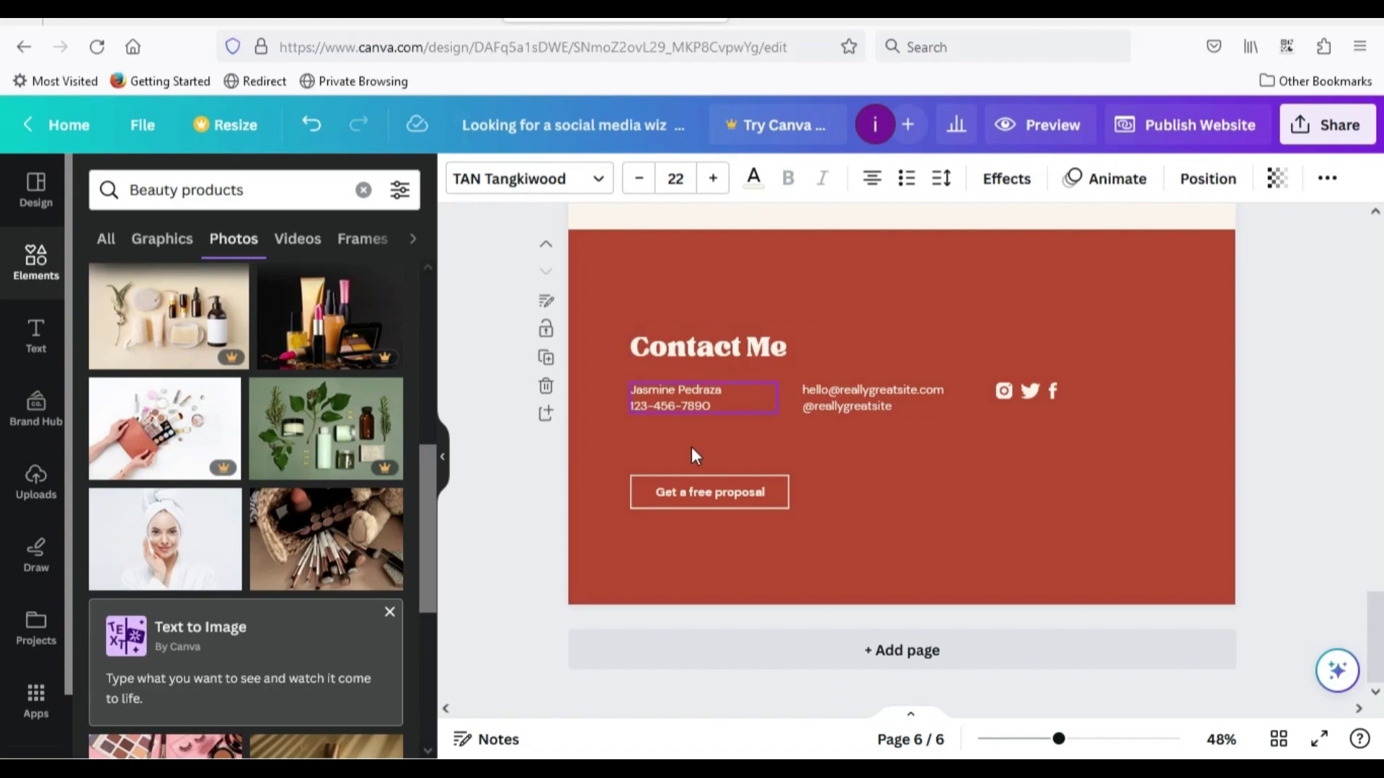
{"action": "double_click", "coordinate": [866, 397]}
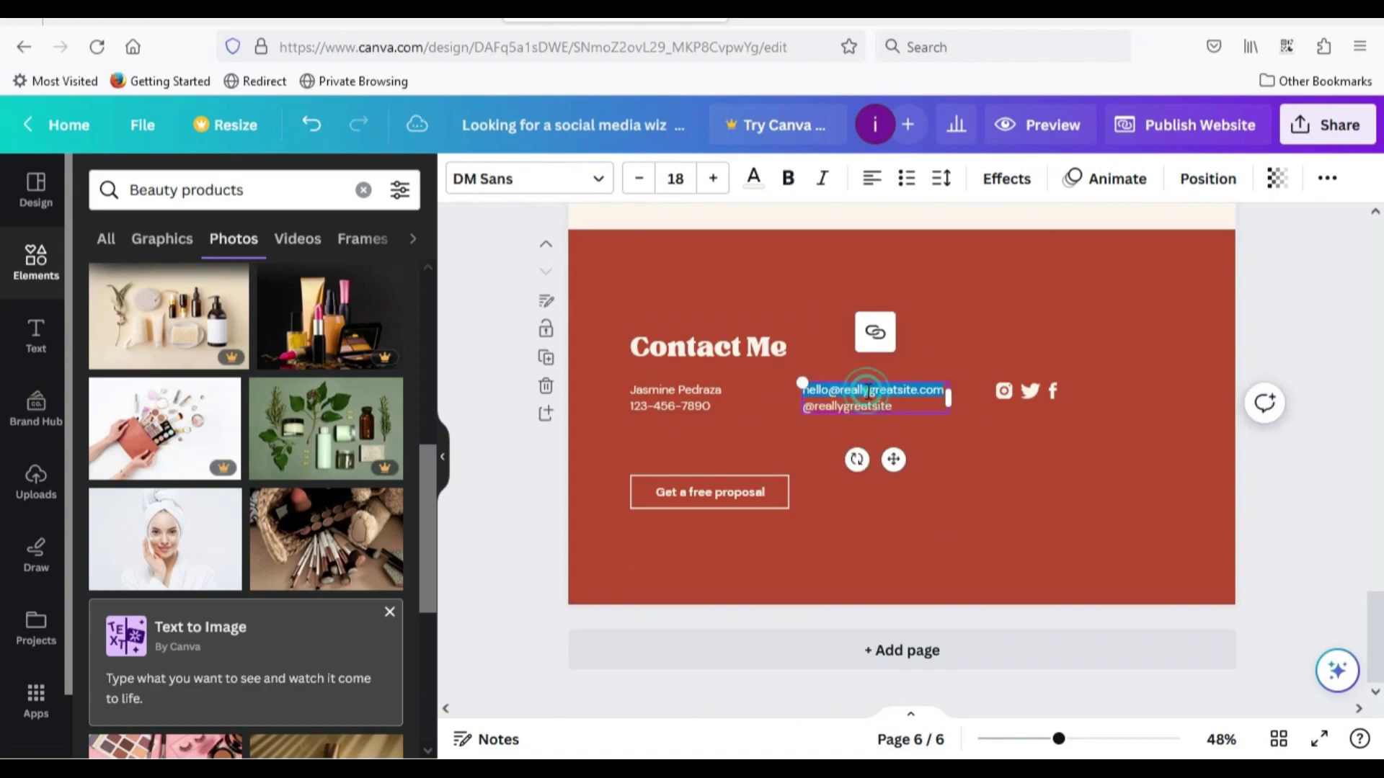
{"action": "type", "text": "myemail@gmail"}
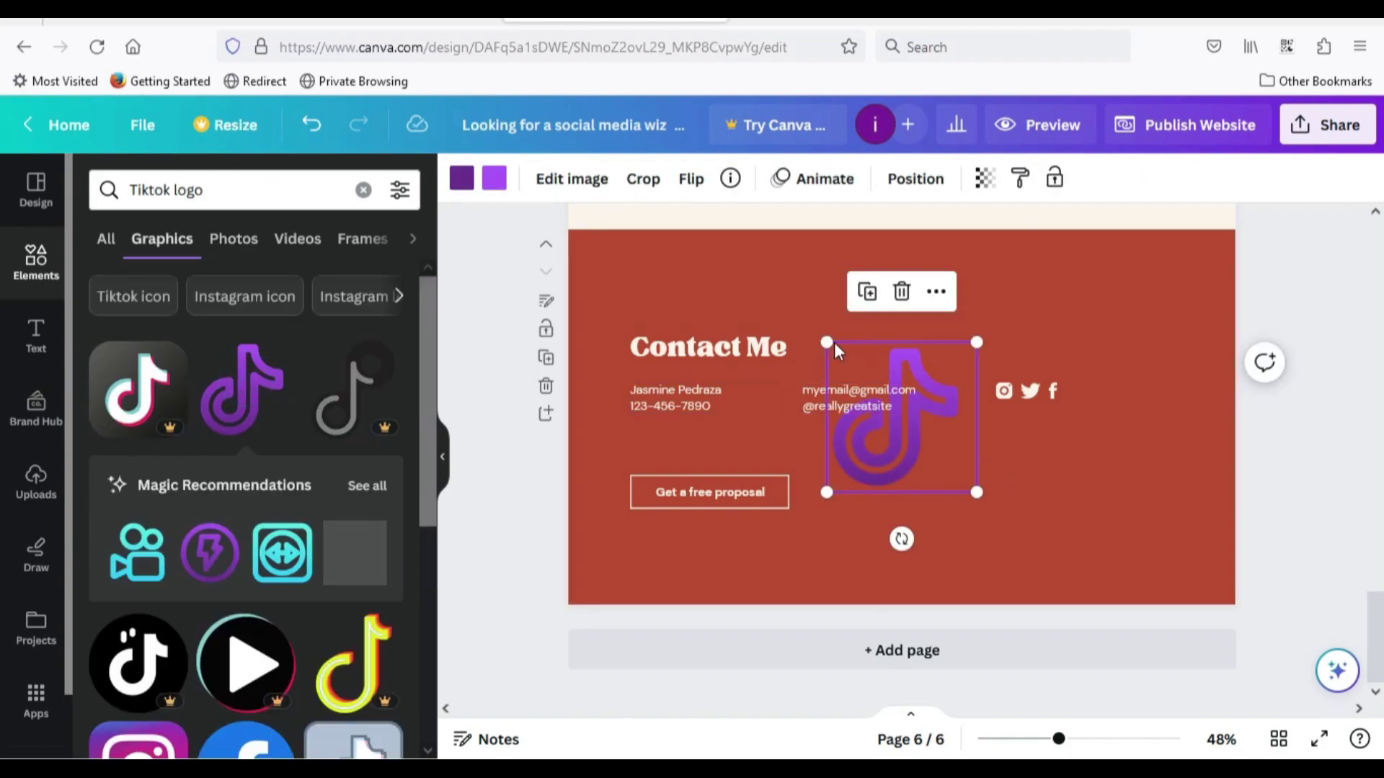
Shrink the TikTok logo, colour it white (#FFFFFF), and place it beside the social icons
{"action": "left_click_drag", "start_coordinate": [829, 341], "coordinate": [953, 439]}
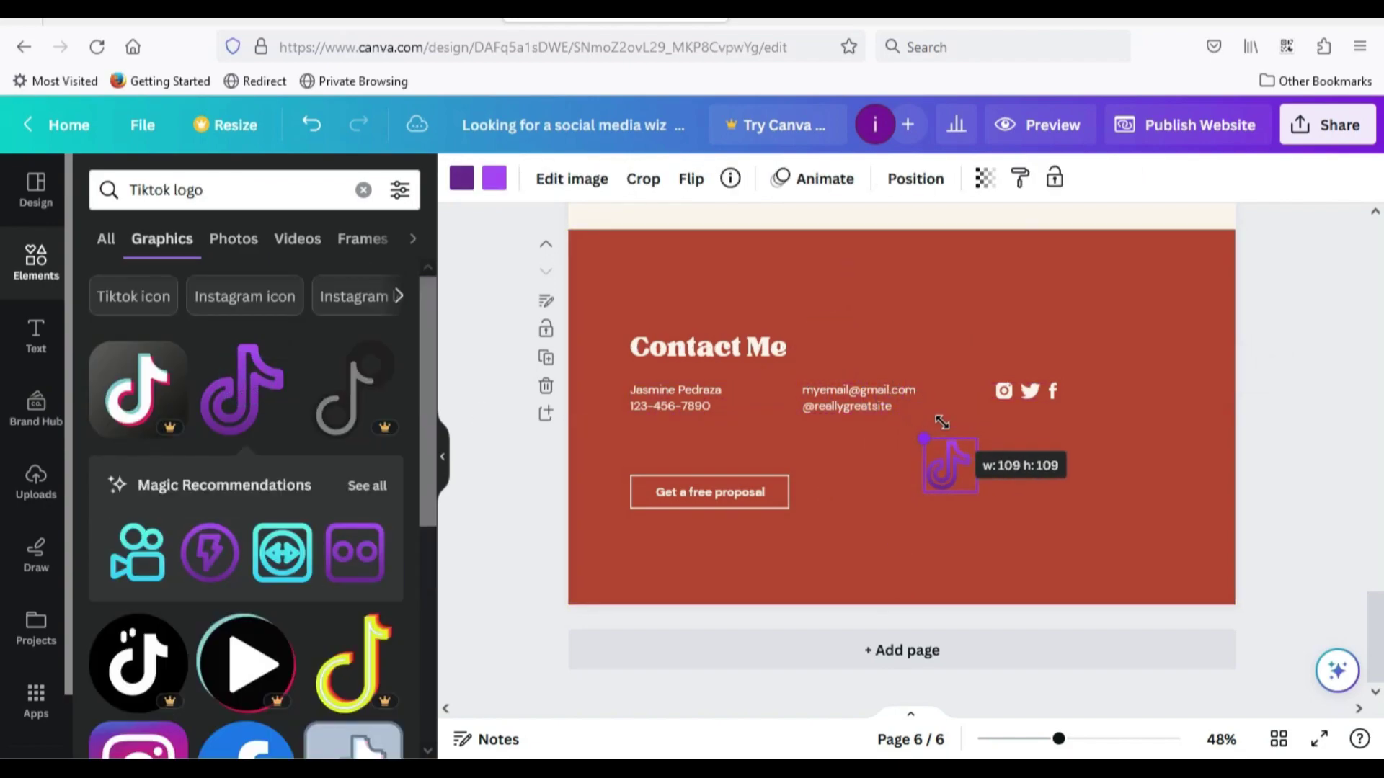
{"action": "left_click_drag", "start_coordinate": [952, 467], "coordinate": [1087, 389]}
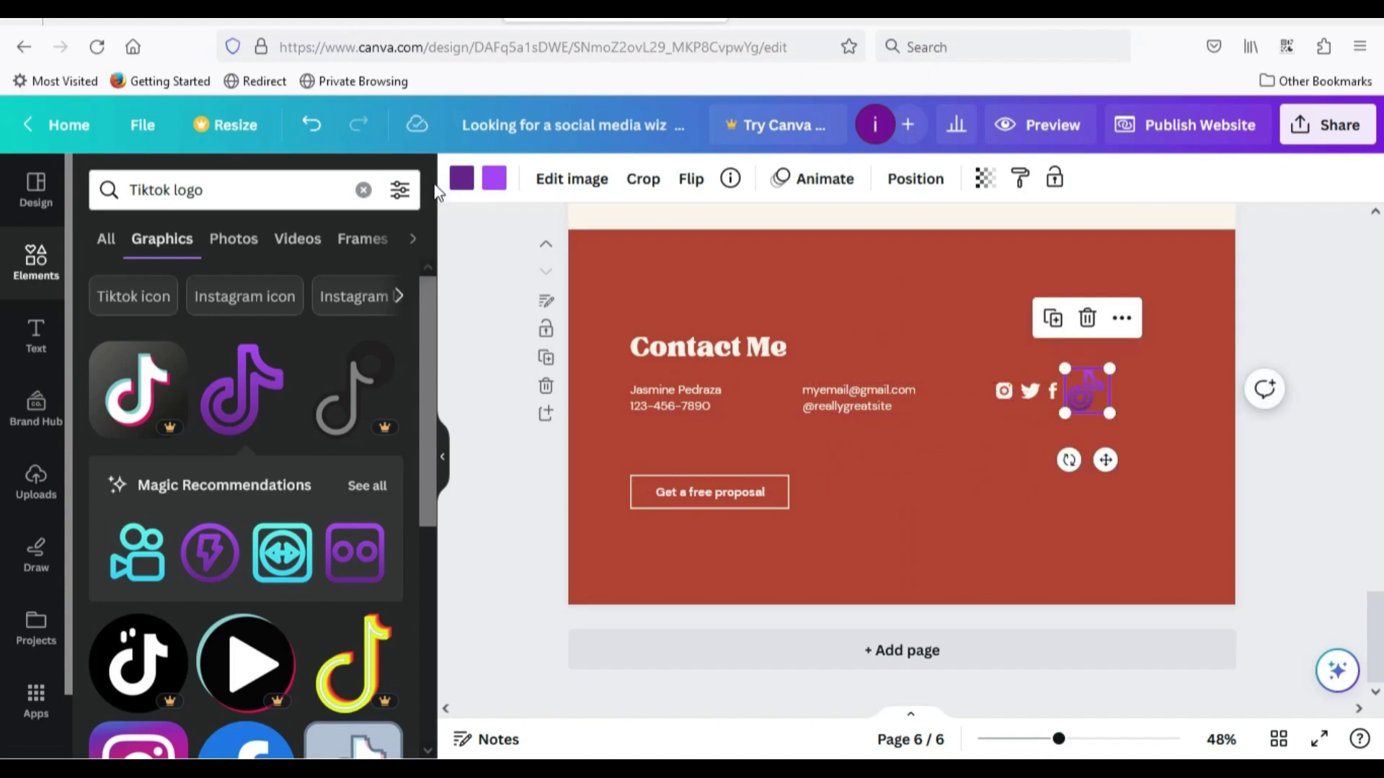
{"action": "left_click", "coordinate": [461, 180]}
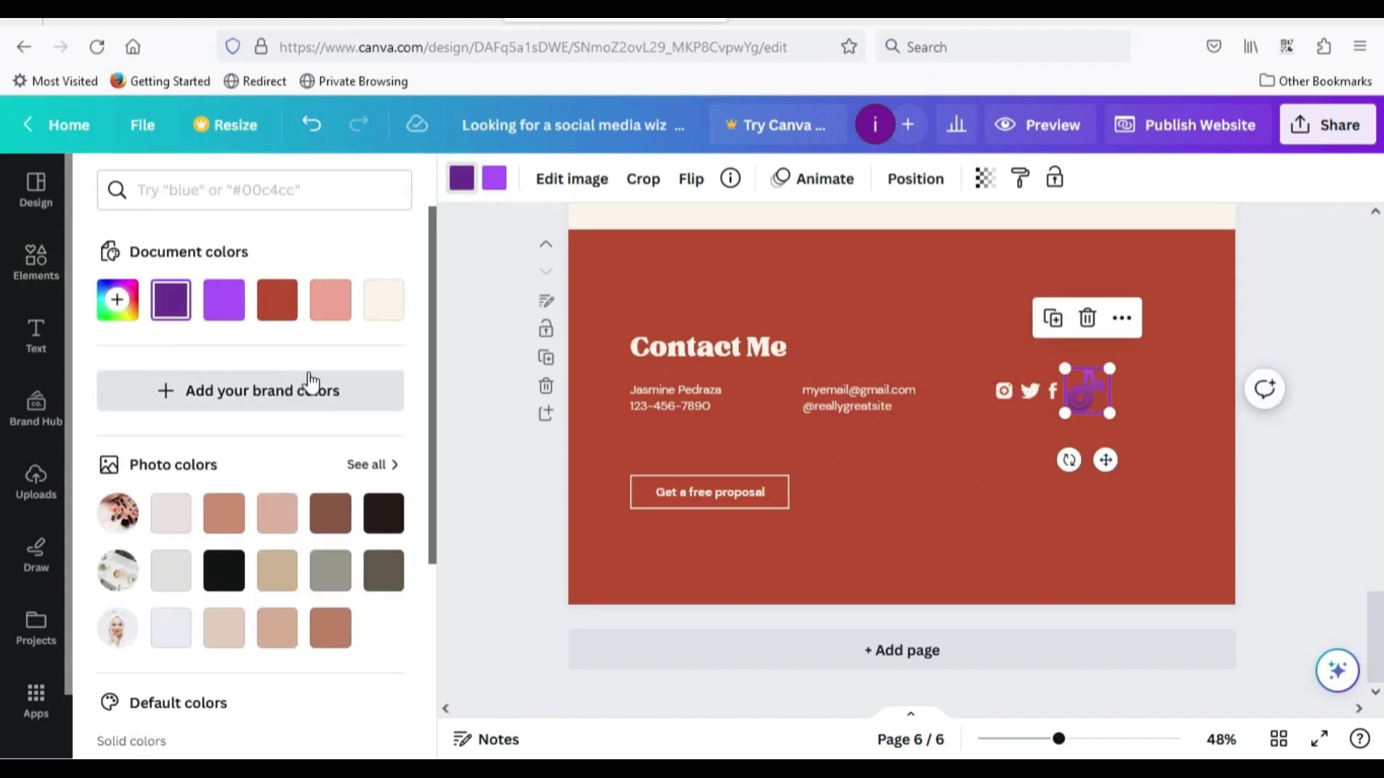
{"action": "left_click", "coordinate": [118, 301]}
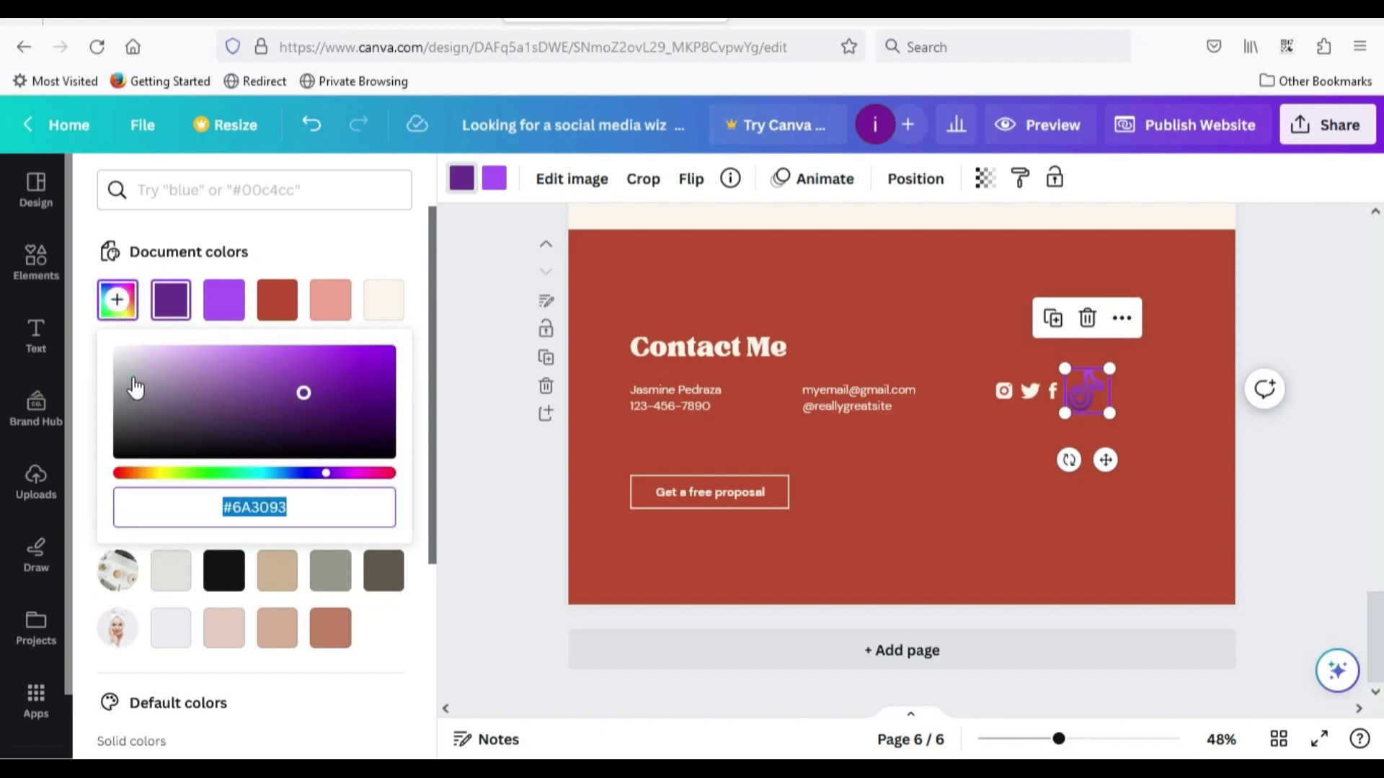
{"action": "left_click", "coordinate": [117, 348]}
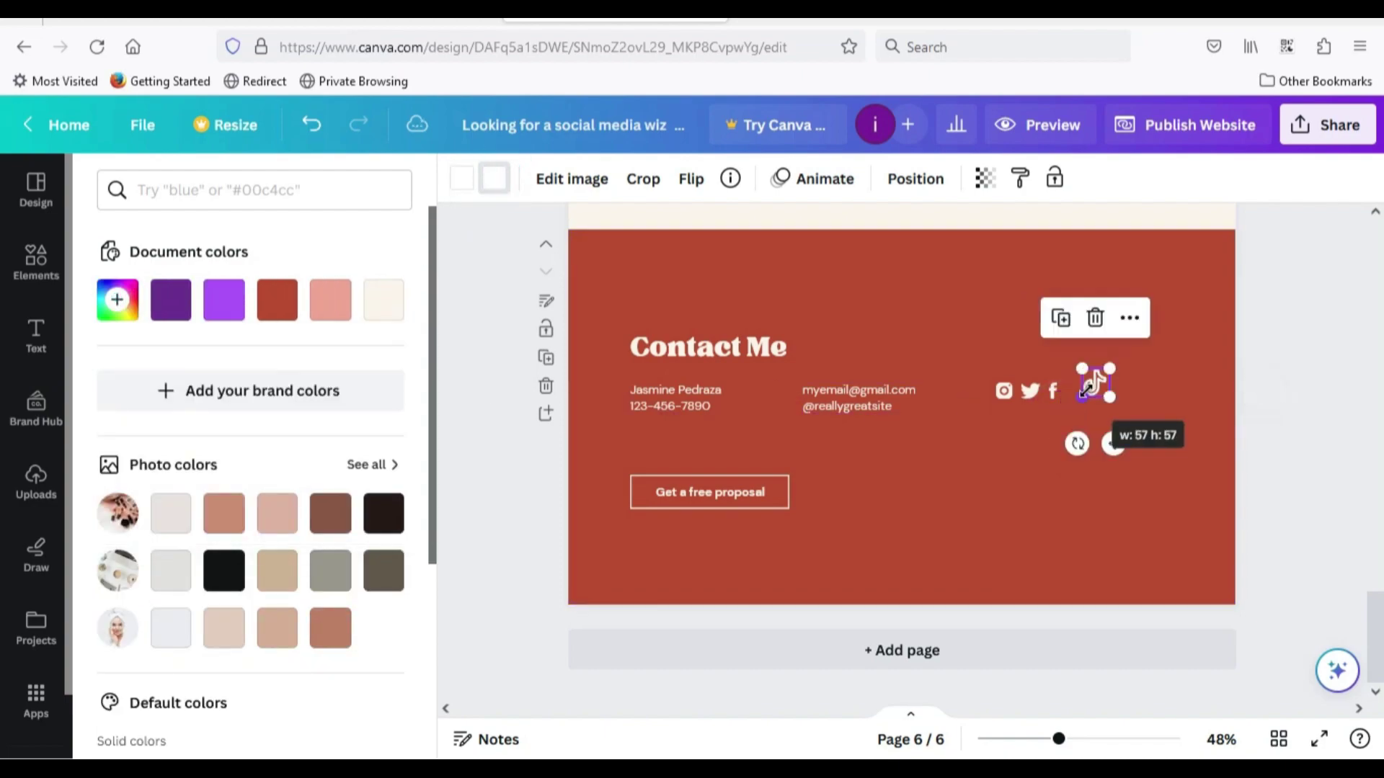
{"action": "left_click_drag", "start_coordinate": [1109, 412], "coordinate": [1079, 391]}
Link the home page's Learn More button to page '3 - Untitled'
{"action": "left_click", "coordinate": [1038, 433]}
{"action": "scroll", "coordinate": [809, 462], "scroll_direction": "up", "scroll_amount": 10}
{"action": "scroll", "coordinate": [758, 487], "scroll_direction": "up", "scroll_amount": 4}
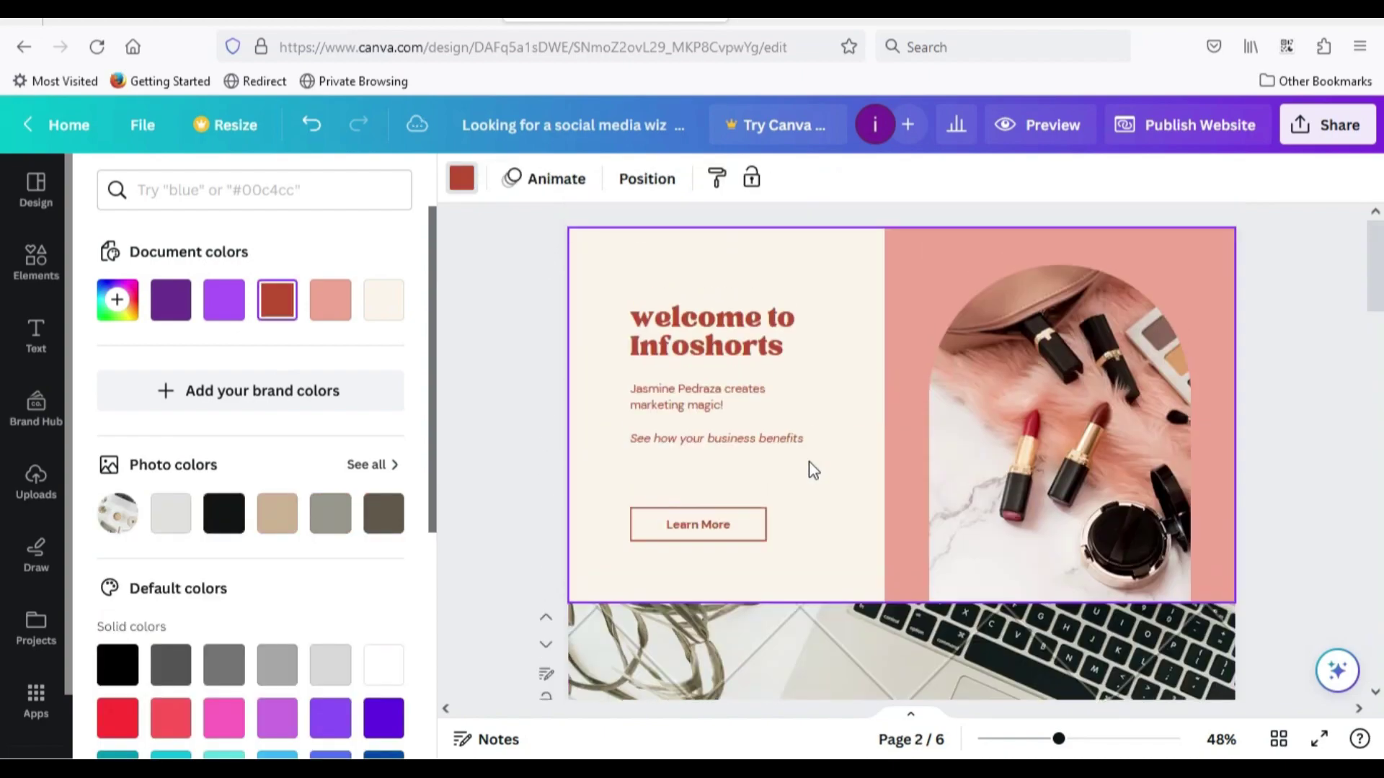
{"action": "left_click", "coordinate": [762, 535]}
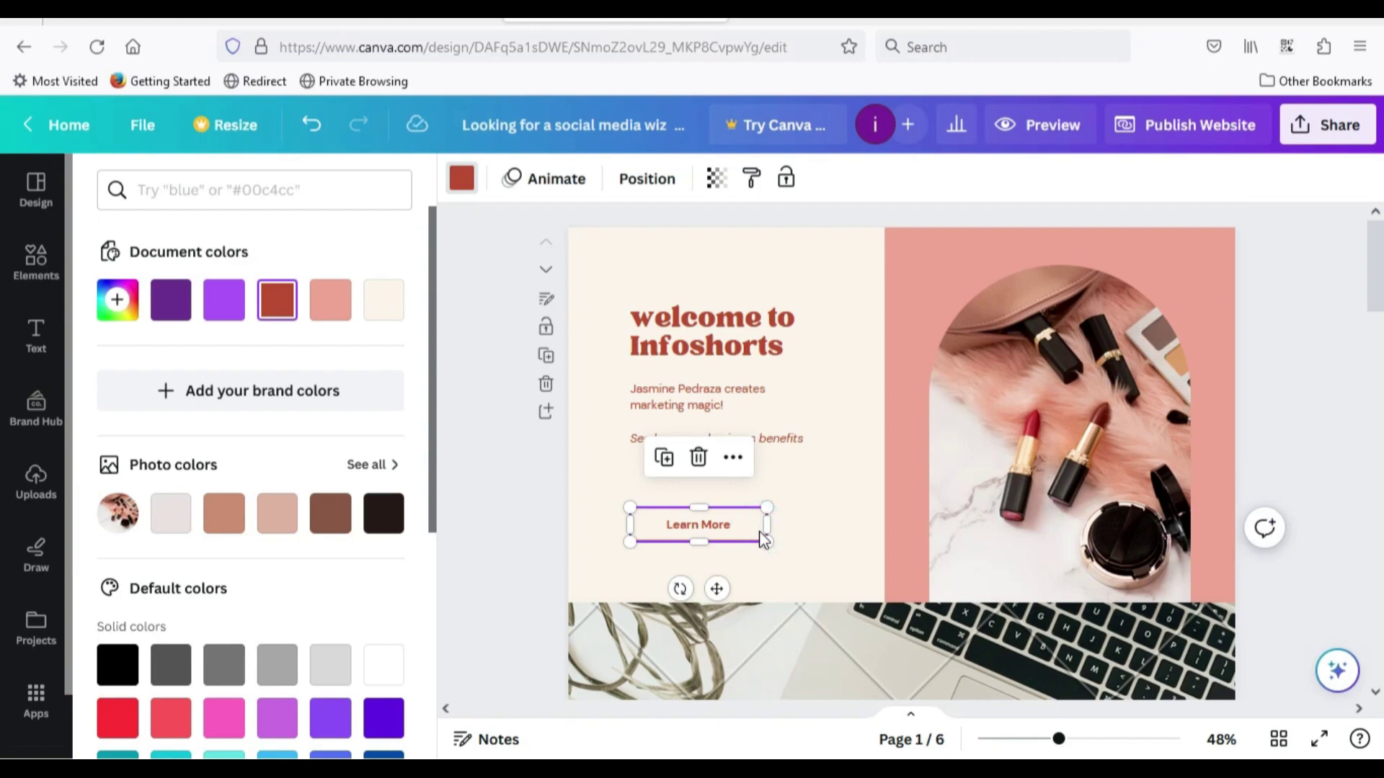
{"action": "left_click", "coordinate": [733, 458]}
{"action": "mouse_move", "coordinate": [785, 465]}
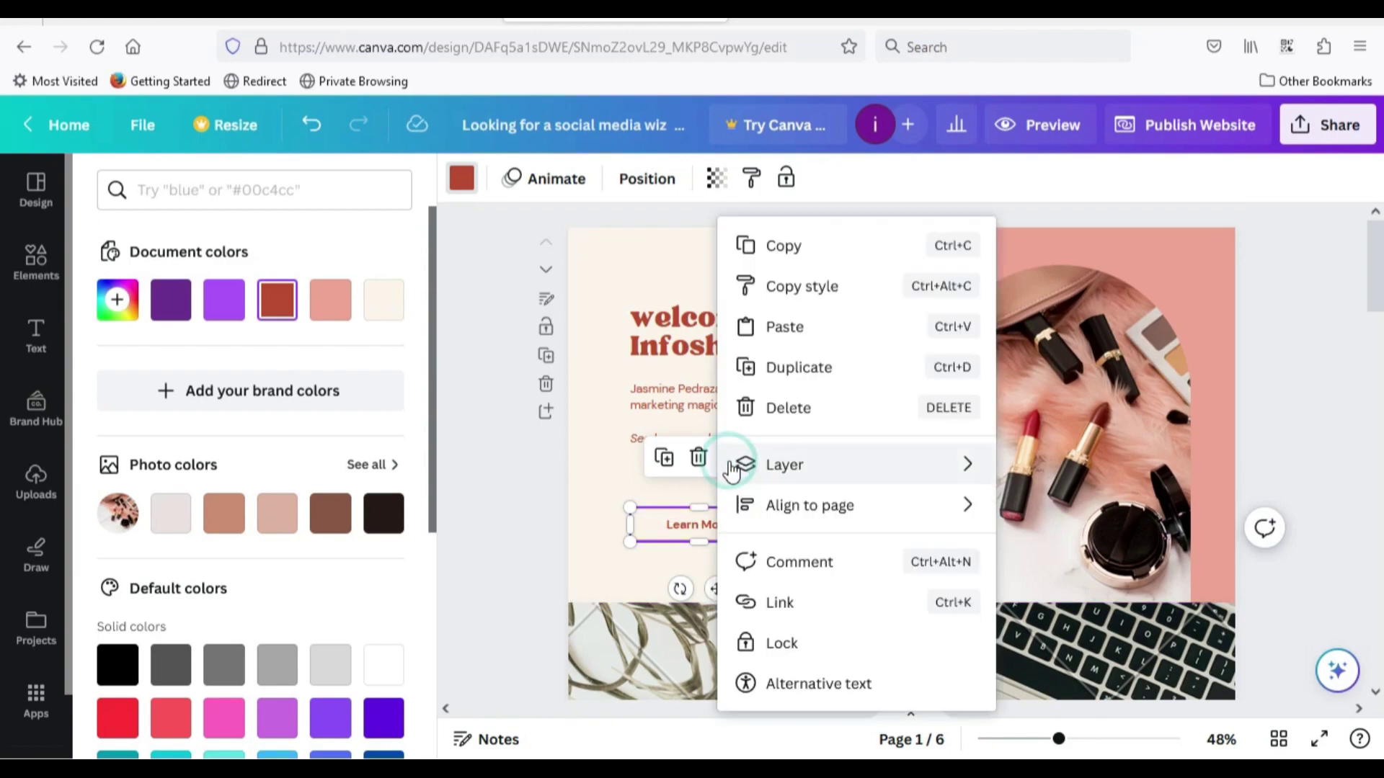
{"action": "left_click", "coordinate": [801, 609]}
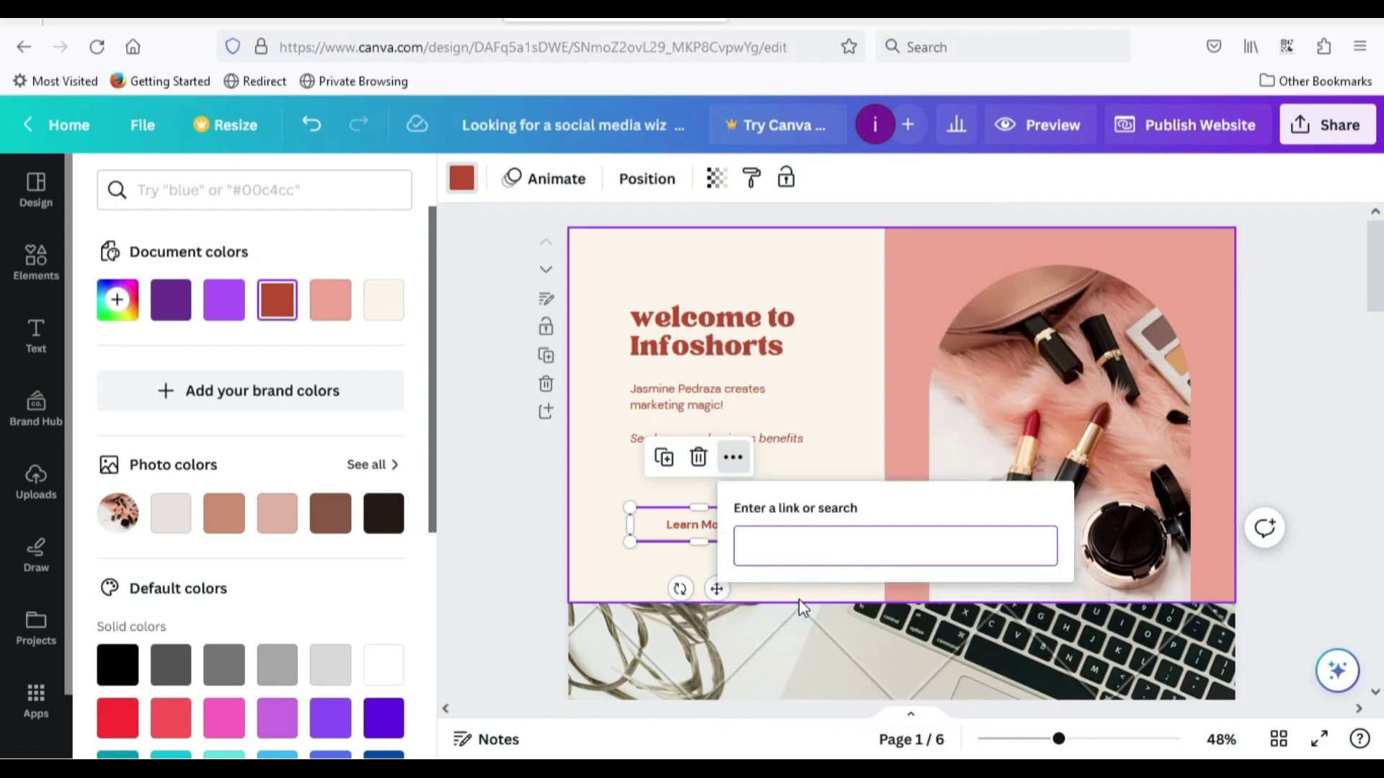
{"action": "scroll", "coordinate": [855, 585], "scroll_direction": "down", "scroll_amount": 2}
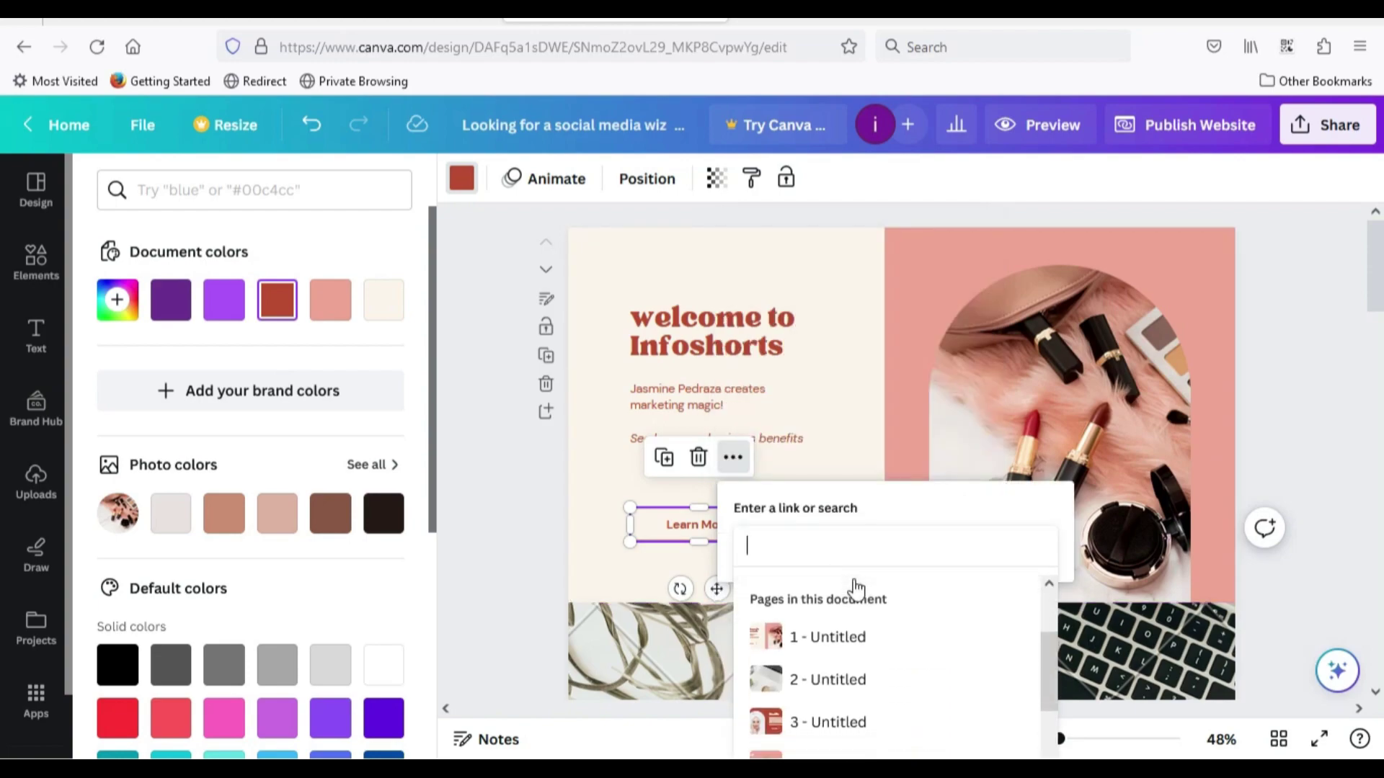
{"action": "scroll", "coordinate": [870, 603], "scroll_direction": "down", "scroll_amount": 1}
{"action": "scroll", "coordinate": [857, 608], "scroll_direction": "up", "scroll_amount": 1}
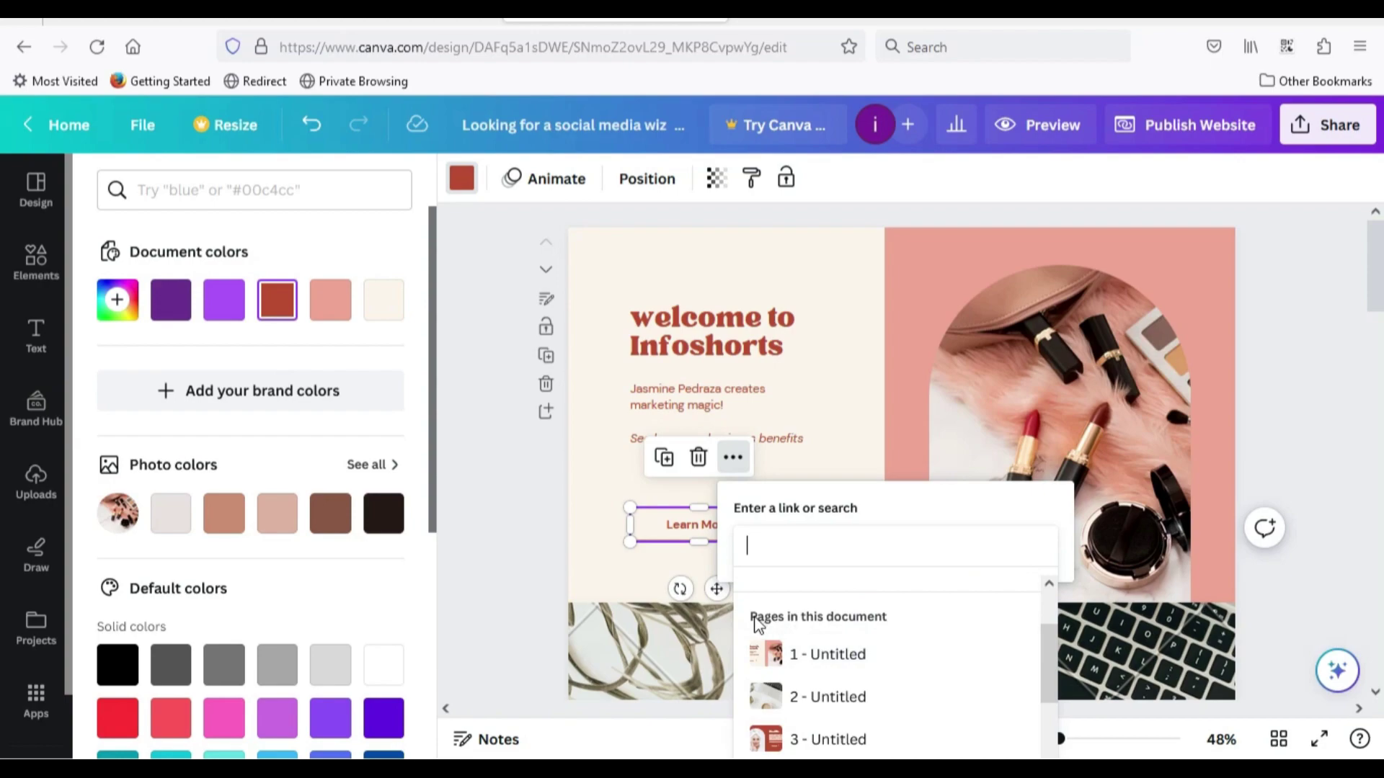
{"action": "scroll", "coordinate": [865, 619], "scroll_direction": "down", "scroll_amount": 1}
{"action": "scroll", "coordinate": [862, 617], "scroll_direction": "down", "scroll_amount": 1}
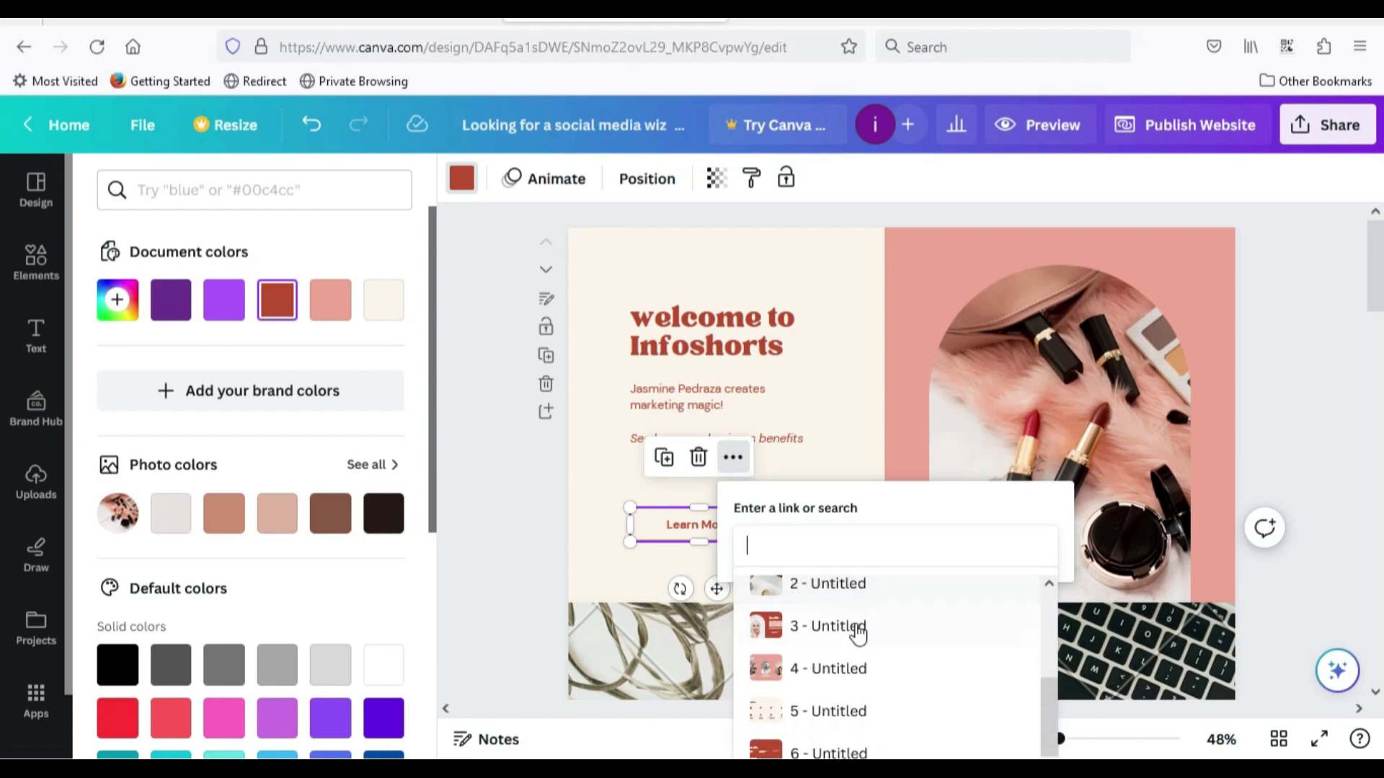
{"action": "left_click", "coordinate": [854, 629]}
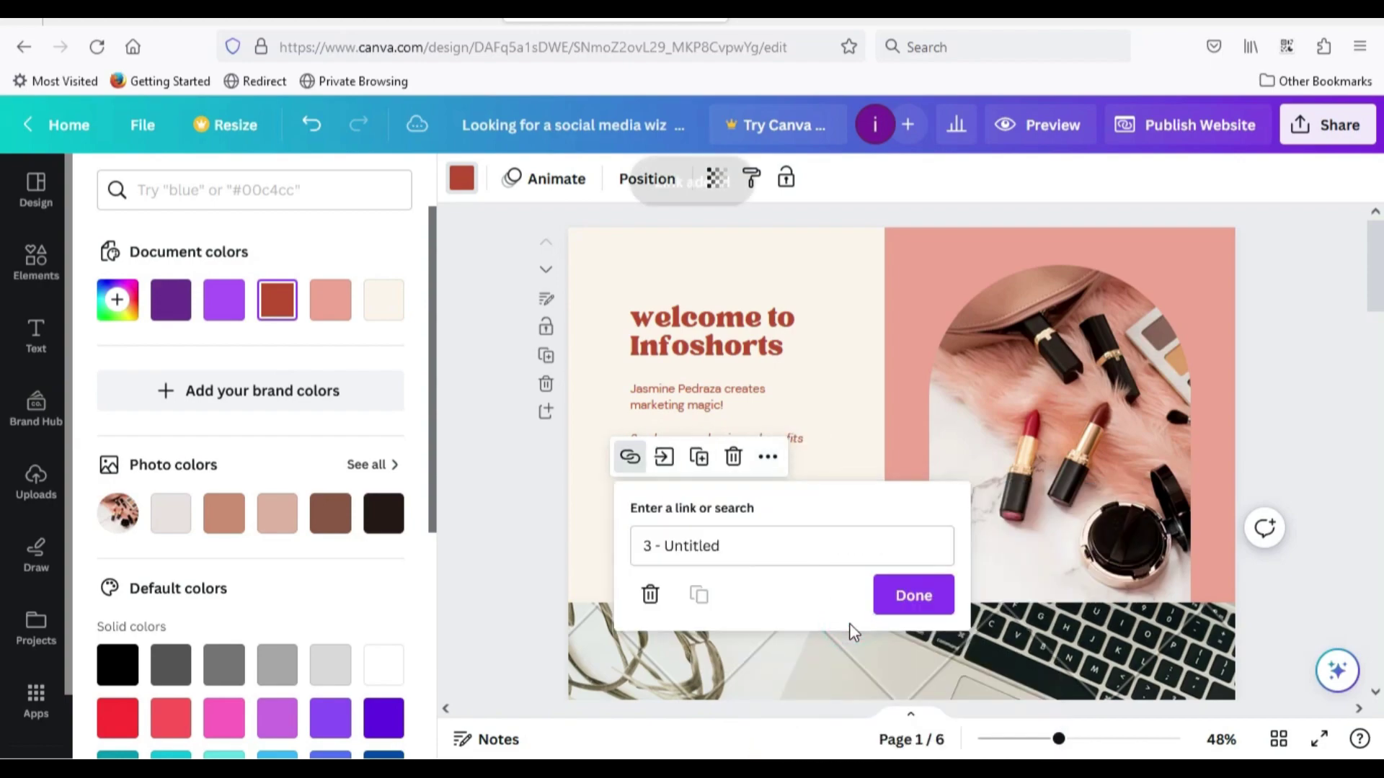
{"action": "left_click", "coordinate": [898, 597]}
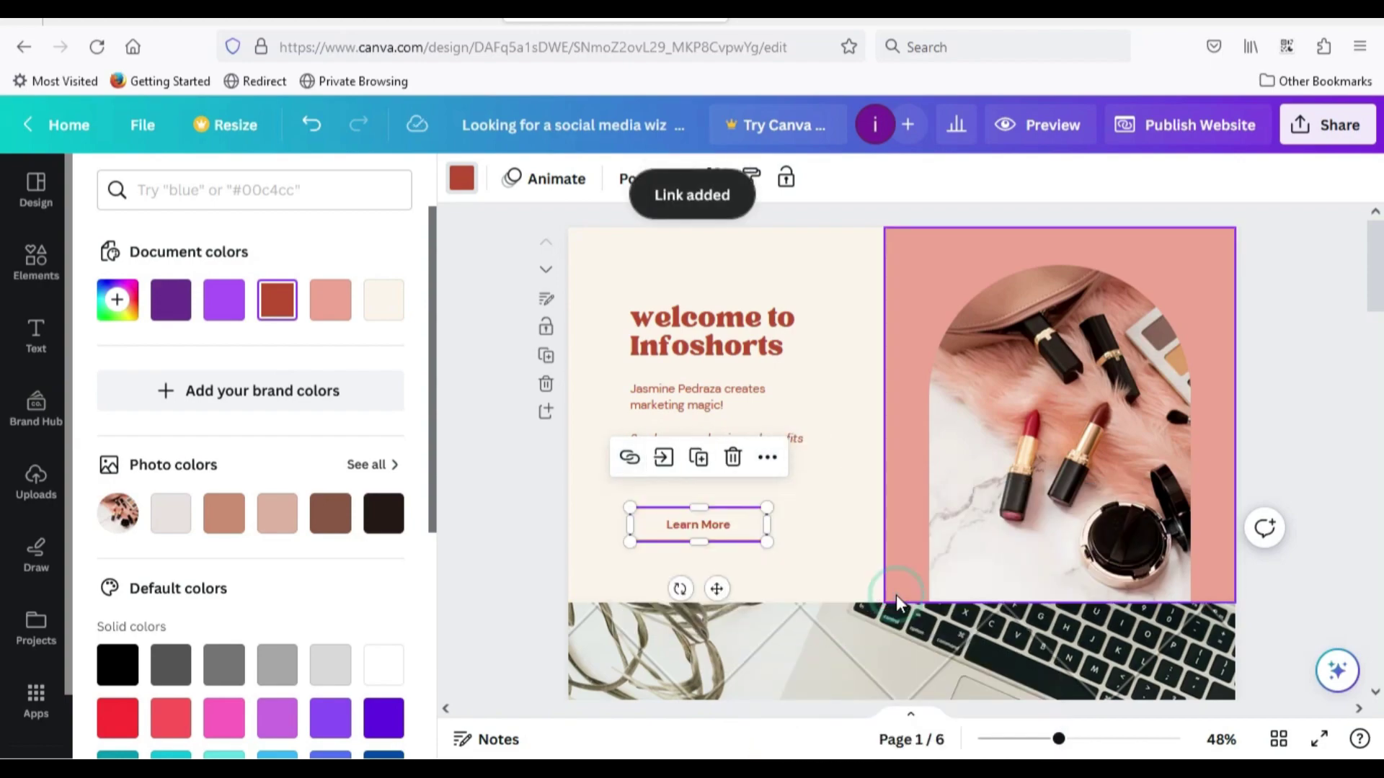
{"action": "left_click", "coordinate": [823, 507]}
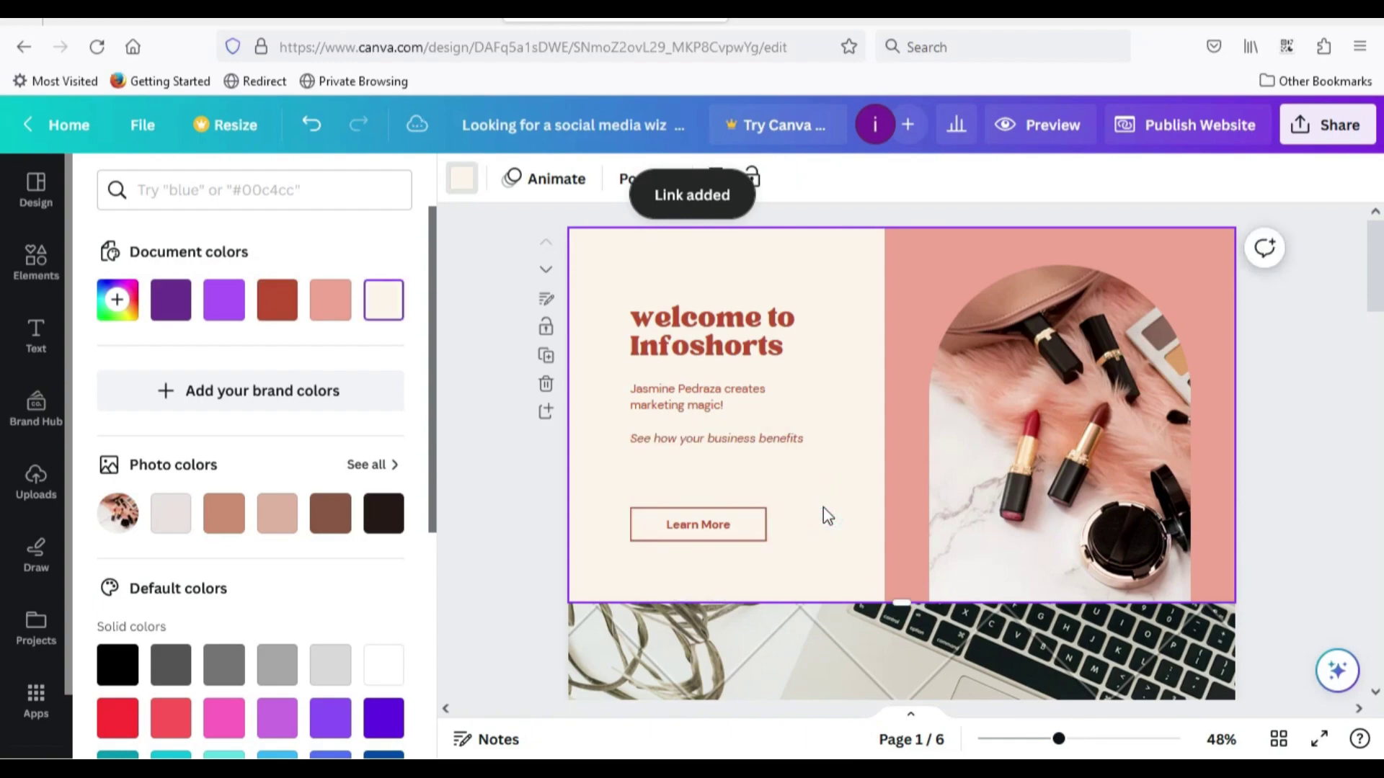
Preview the site on desktop, then on mobile, then return to the desktop view
{"action": "left_click", "coordinate": [1027, 128]}
{"action": "scroll", "coordinate": [802, 390], "scroll_direction": "down", "scroll_amount": 3}
{"action": "scroll", "coordinate": [802, 385], "scroll_direction": "down", "scroll_amount": 5}
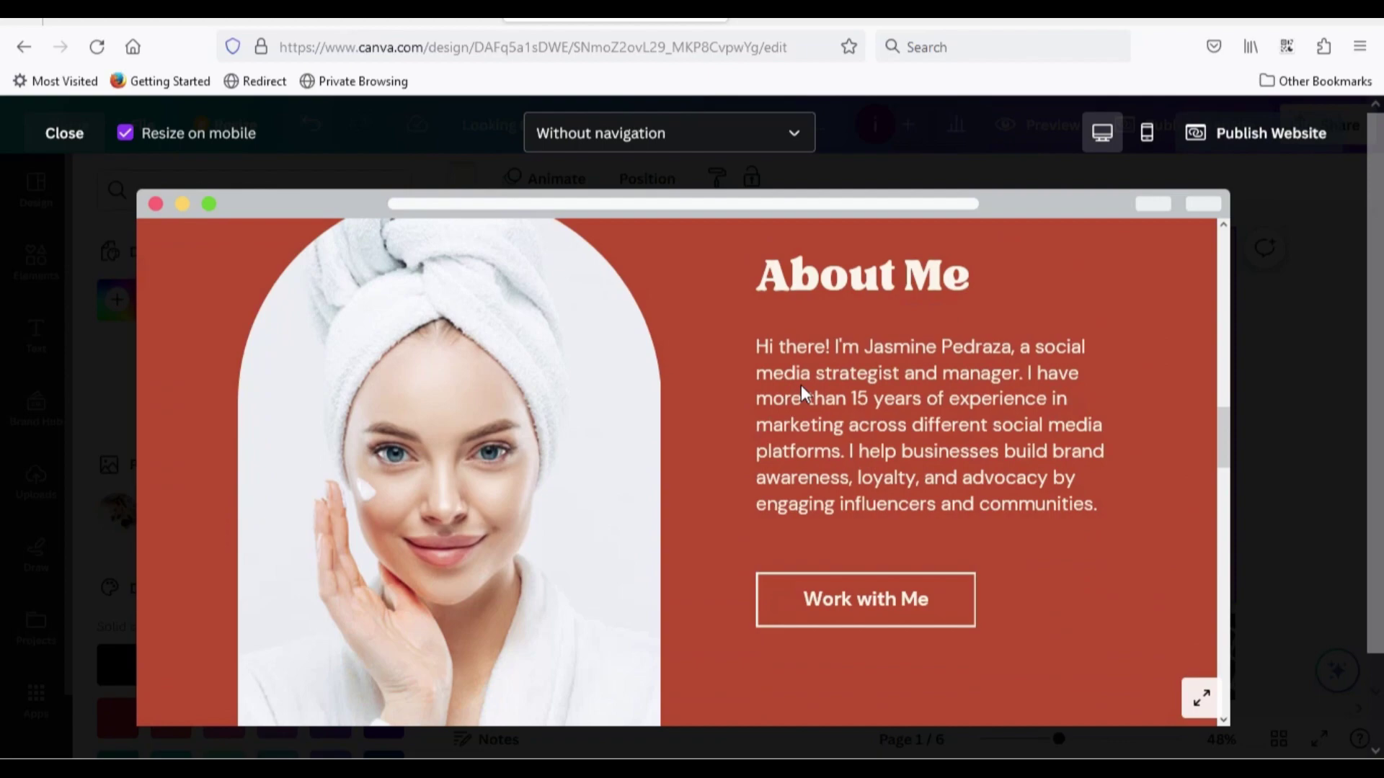
{"action": "scroll", "coordinate": [801, 386], "scroll_direction": "down", "scroll_amount": 5}
{"action": "scroll", "coordinate": [801, 385], "scroll_direction": "down", "scroll_amount": 3}
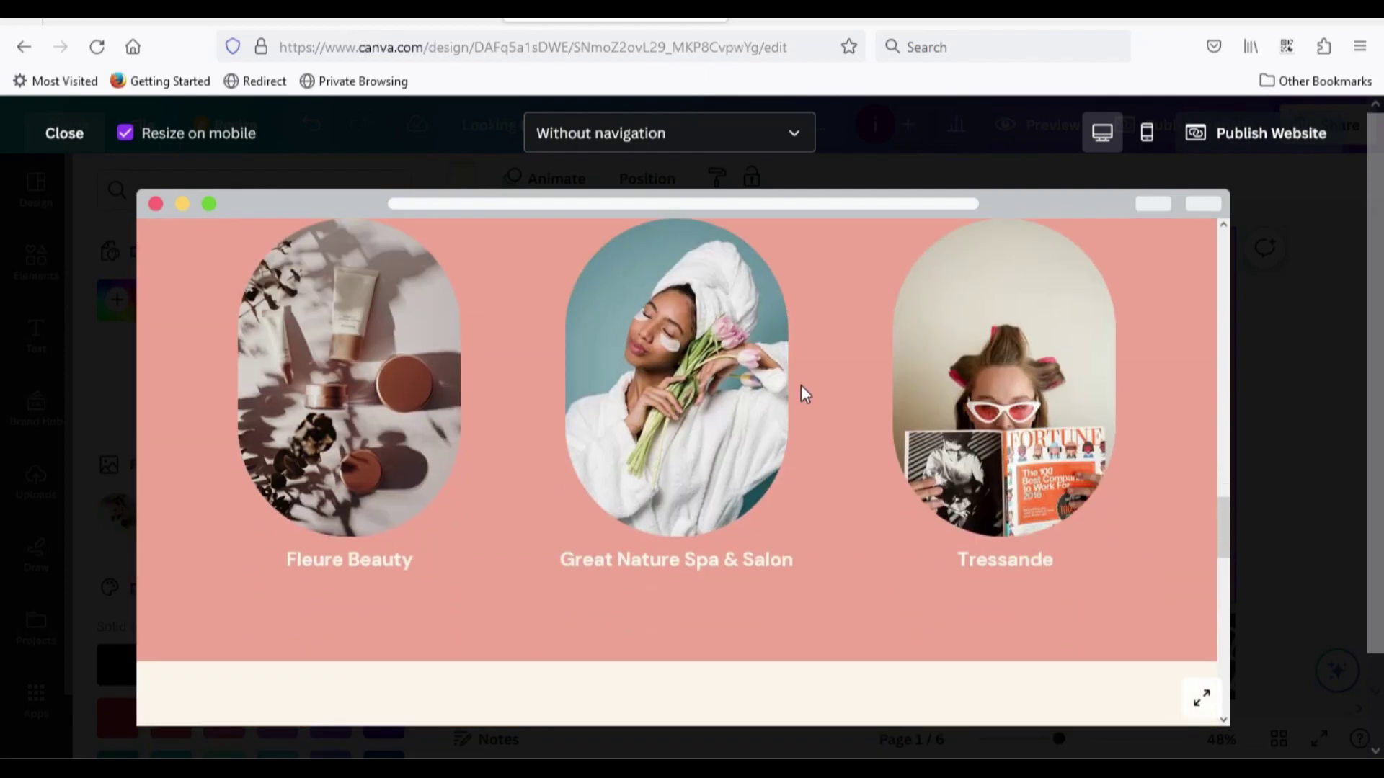
{"action": "scroll", "coordinate": [802, 385], "scroll_direction": "down", "scroll_amount": 3}
{"action": "scroll", "coordinate": [800, 386], "scroll_direction": "down", "scroll_amount": 3}
{"action": "scroll", "coordinate": [802, 385], "scroll_direction": "down", "scroll_amount": 3}
{"action": "scroll", "coordinate": [801, 385], "scroll_direction": "down", "scroll_amount": 2}
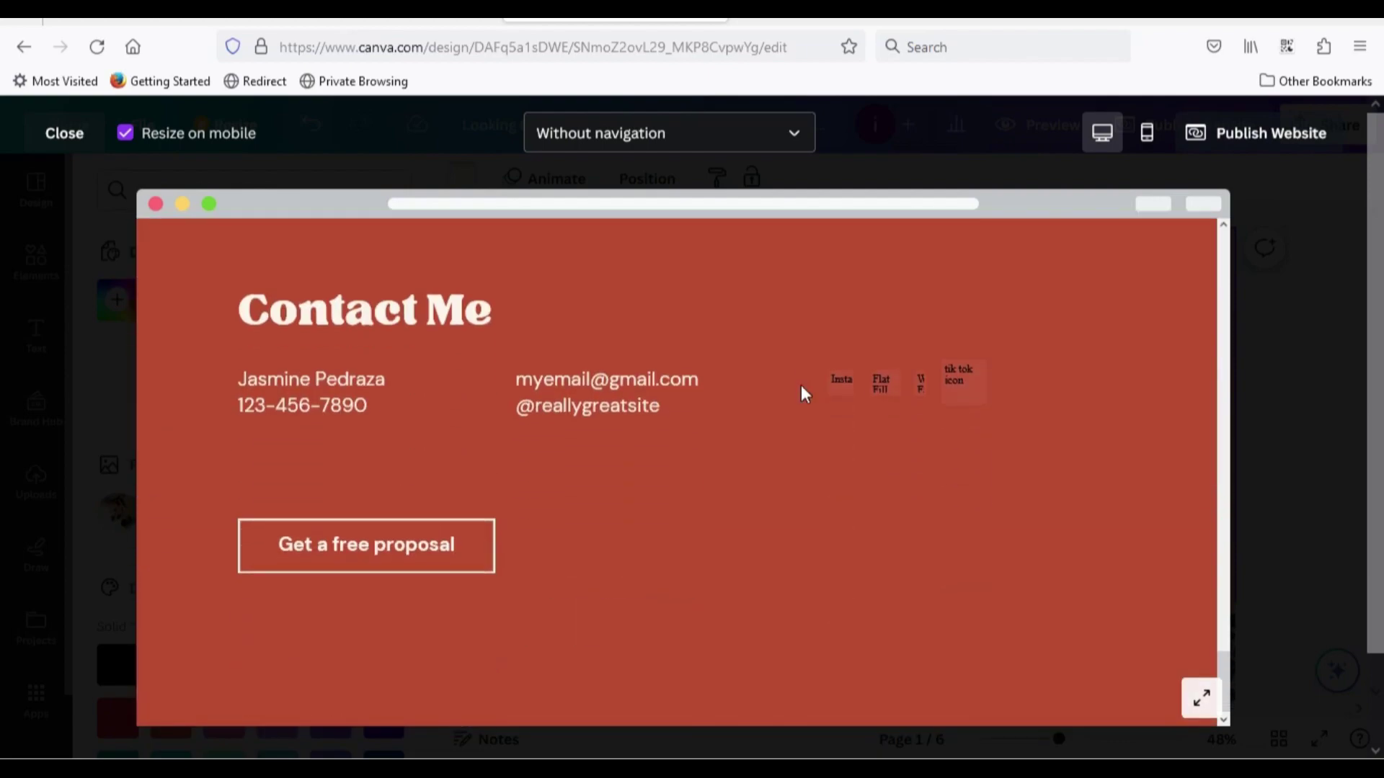
{"action": "scroll", "coordinate": [802, 385], "scroll_direction": "up", "scroll_amount": 15}
{"action": "left_click", "coordinate": [1149, 134]}
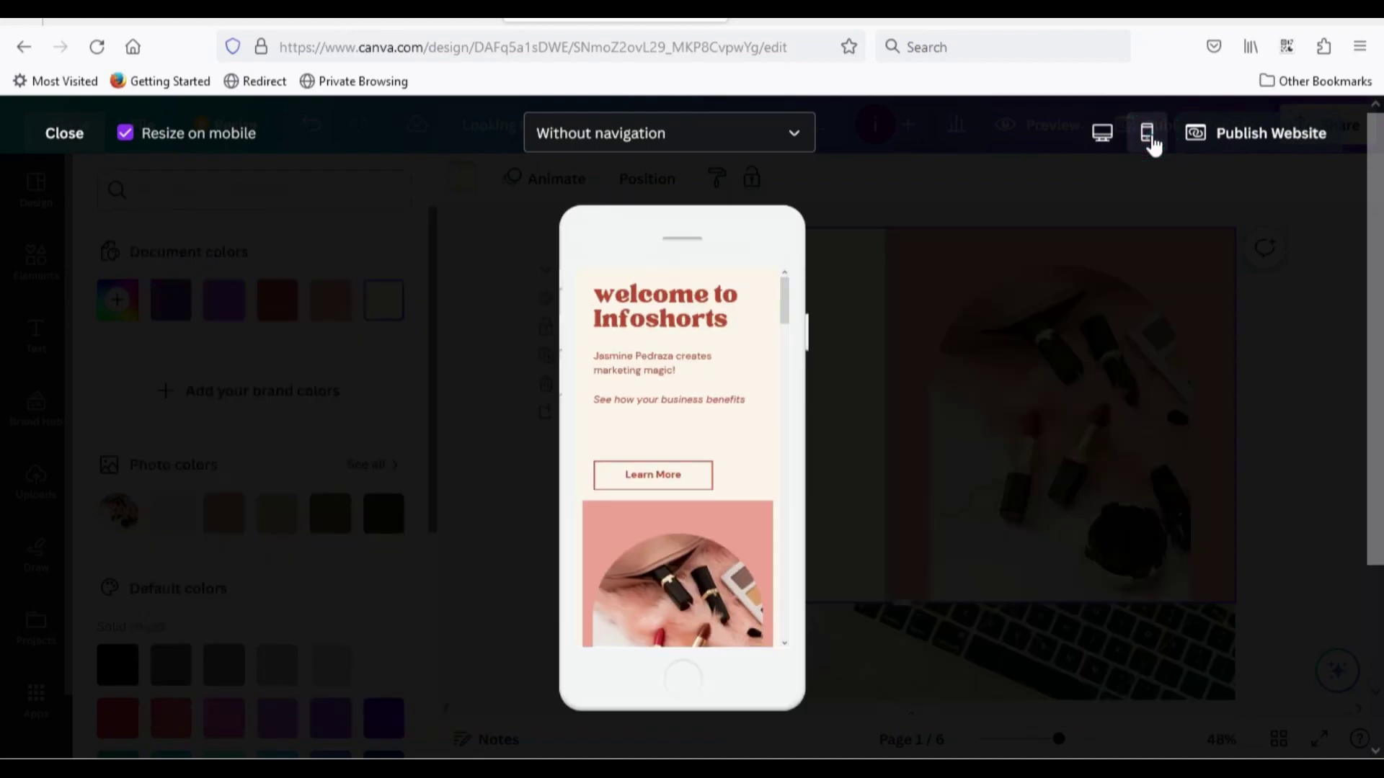
{"action": "scroll", "coordinate": [669, 396], "scroll_direction": "down", "scroll_amount": 3}
{"action": "scroll", "coordinate": [669, 388], "scroll_direction": "down", "scroll_amount": 2}
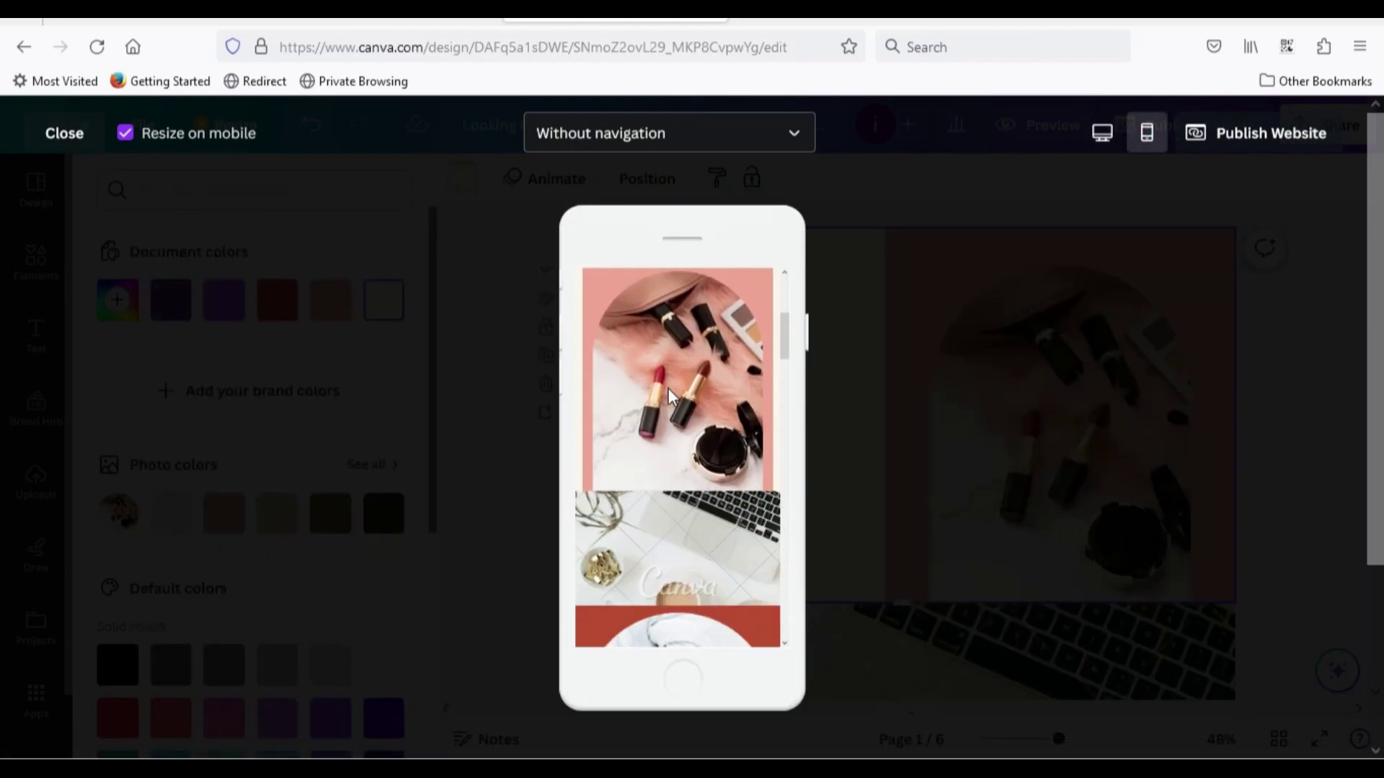
{"action": "scroll", "coordinate": [669, 388], "scroll_direction": "down", "scroll_amount": 3}
{"action": "scroll", "coordinate": [669, 389], "scroll_direction": "down", "scroll_amount": 2}
{"action": "scroll", "coordinate": [669, 389], "scroll_direction": "down", "scroll_amount": 2}
{"action": "scroll", "coordinate": [668, 392], "scroll_direction": "down", "scroll_amount": 3}
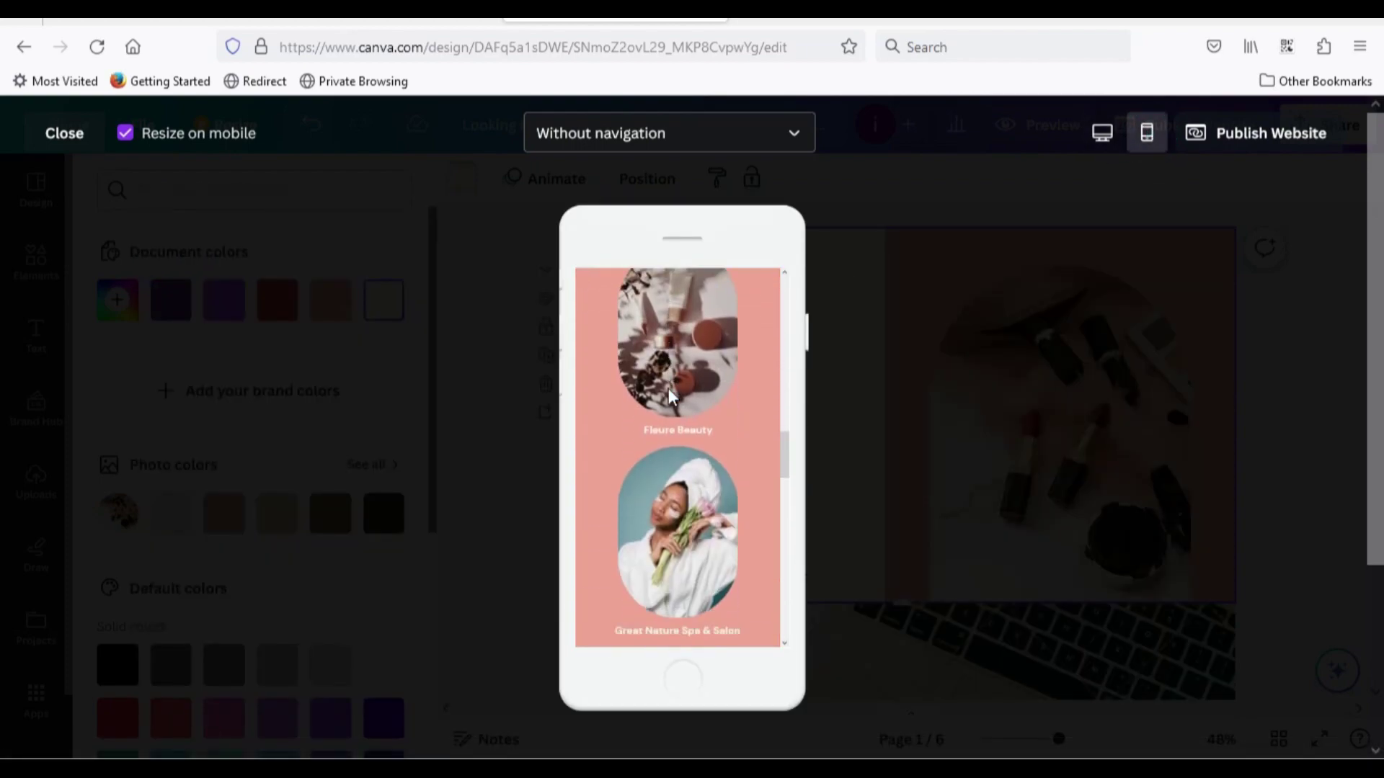
{"action": "scroll", "coordinate": [668, 392], "scroll_direction": "down", "scroll_amount": 3}
{"action": "scroll", "coordinate": [669, 391], "scroll_direction": "down", "scroll_amount": 3}
{"action": "scroll", "coordinate": [669, 392], "scroll_direction": "down", "scroll_amount": 1}
{"action": "scroll", "coordinate": [670, 396], "scroll_direction": "down", "scroll_amount": 5}
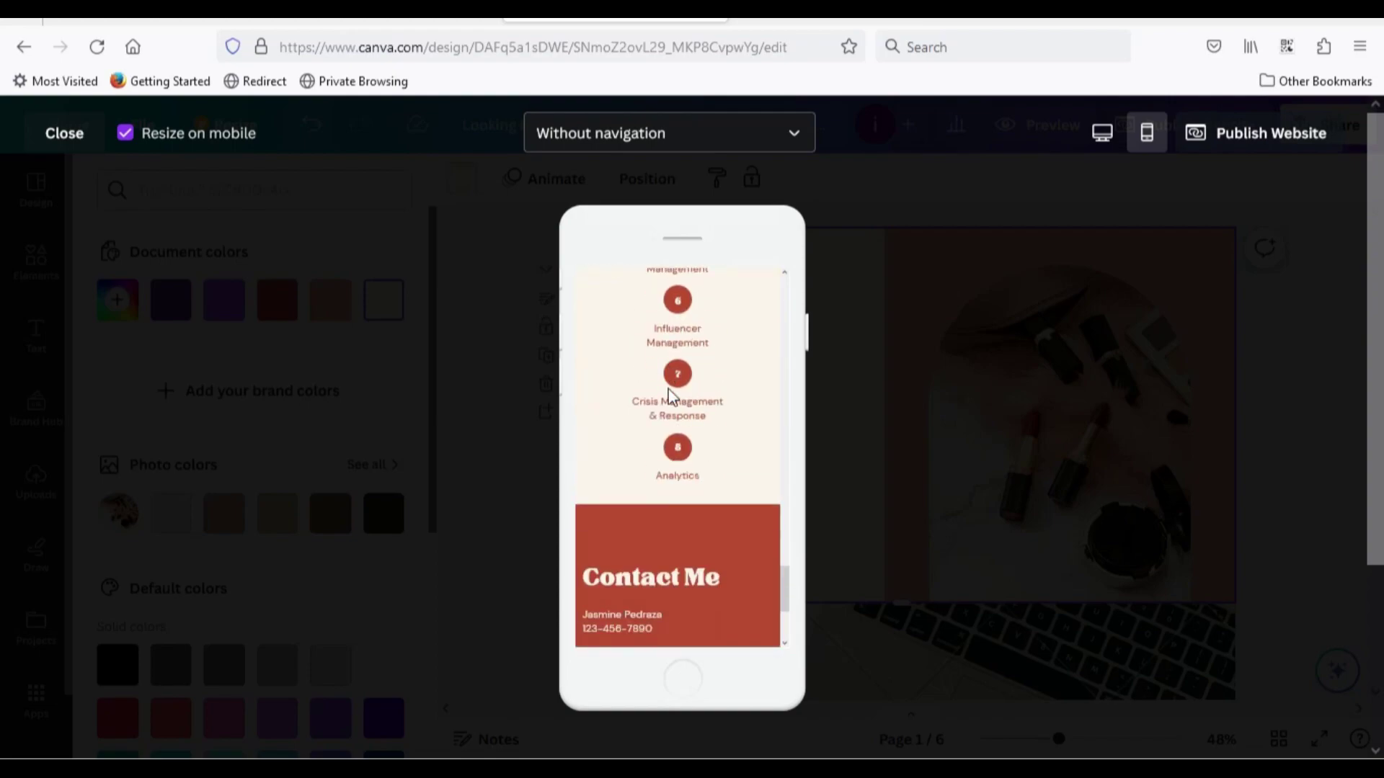
{"action": "left_click", "coordinate": [1102, 133]}
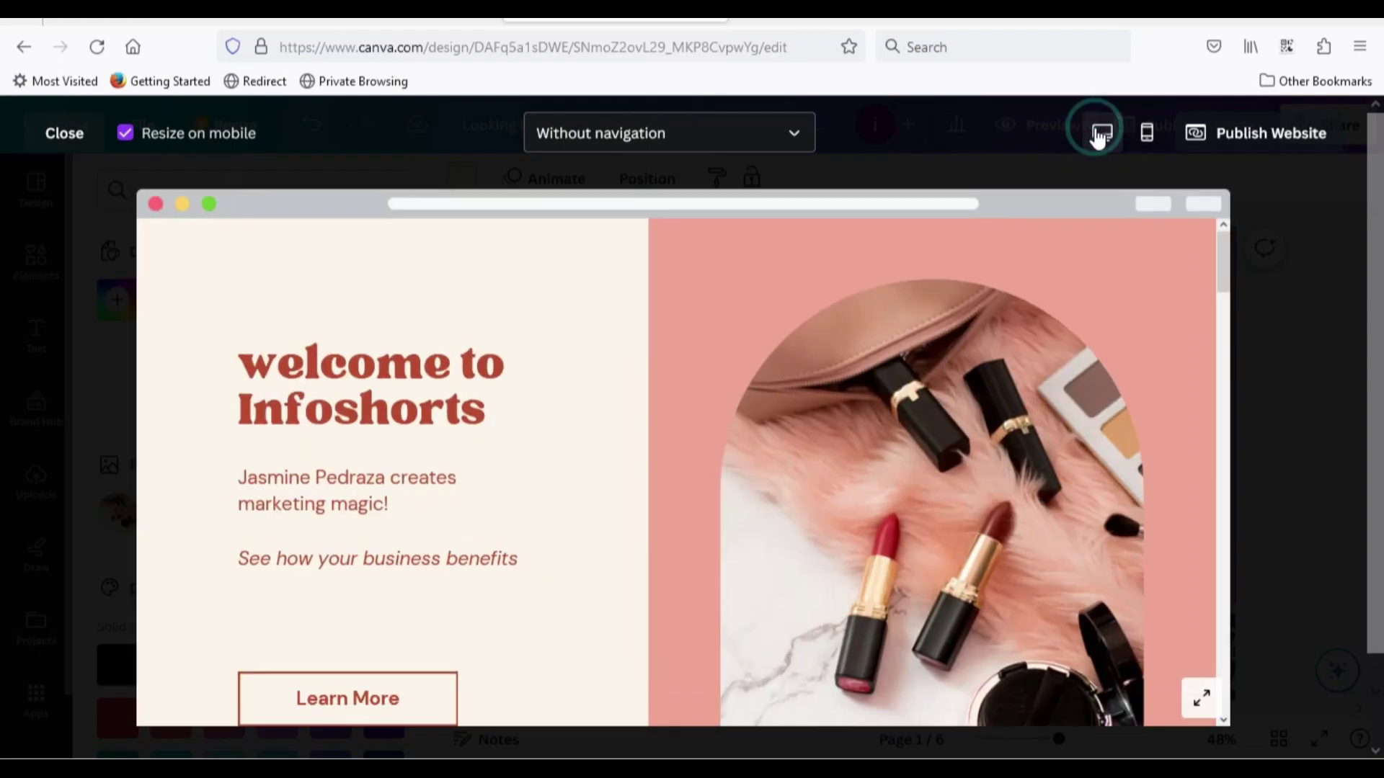
Switch the preview to 'With navigation', then close the preview
{"action": "left_click", "coordinate": [662, 133]}
{"action": "left_click", "coordinate": [615, 237]}
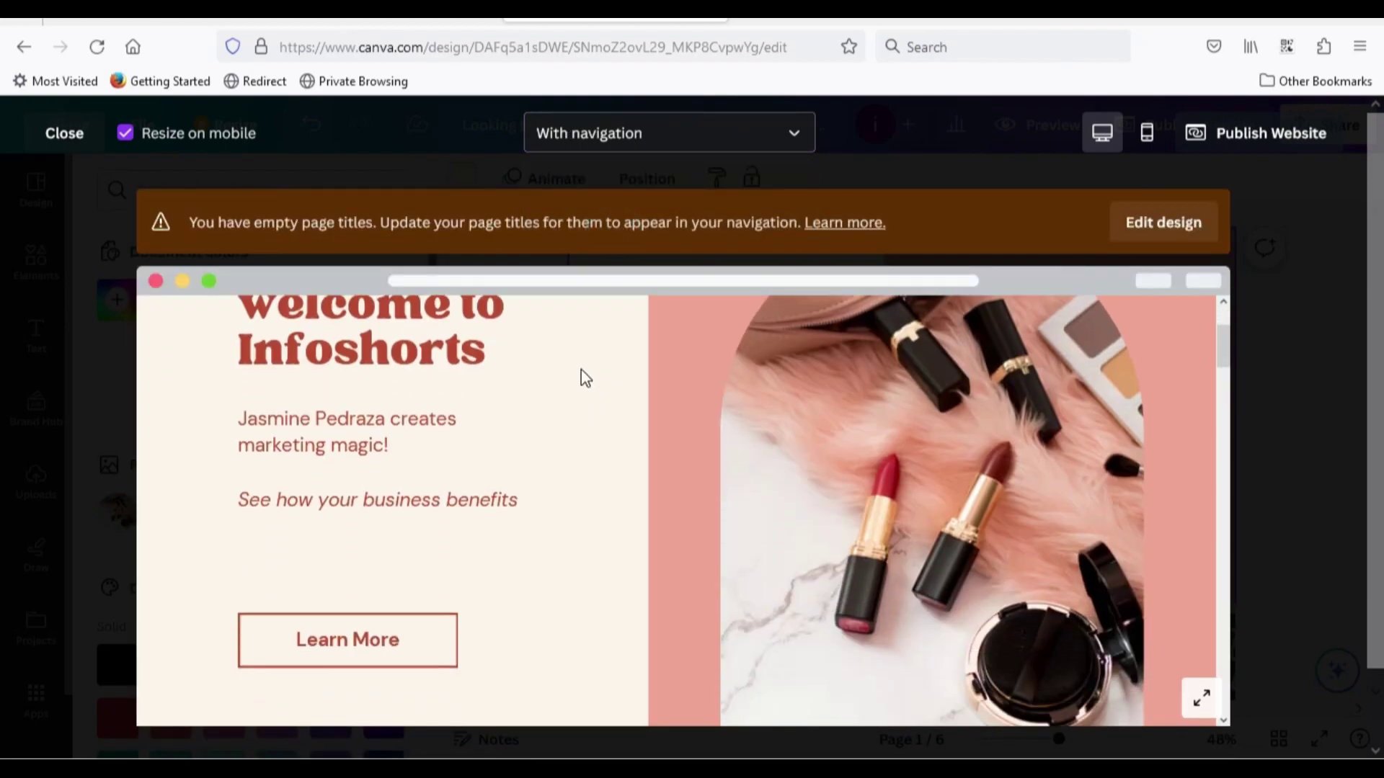
{"action": "scroll", "coordinate": [581, 370], "scroll_direction": "down", "scroll_amount": 2}
{"action": "left_click", "coordinate": [437, 467]}
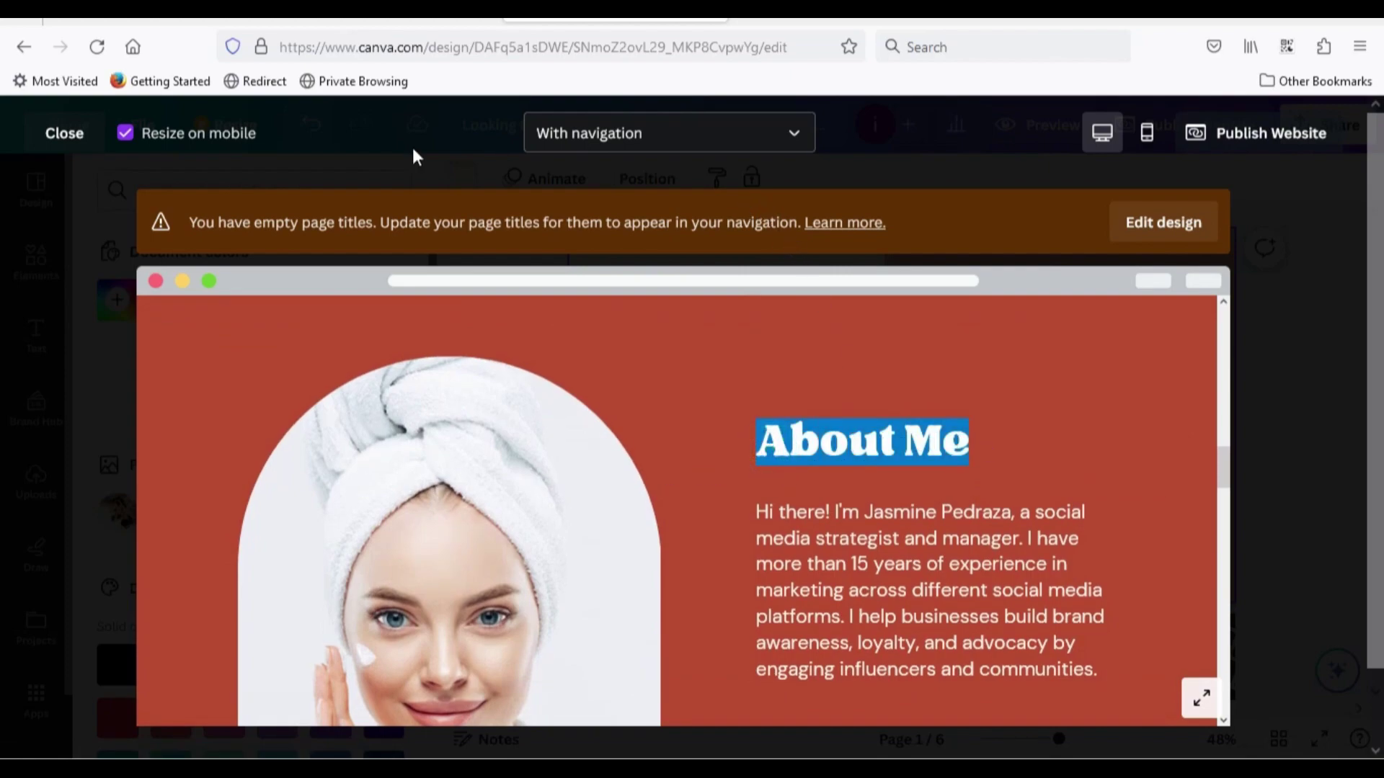
{"action": "left_click", "coordinate": [66, 143]}
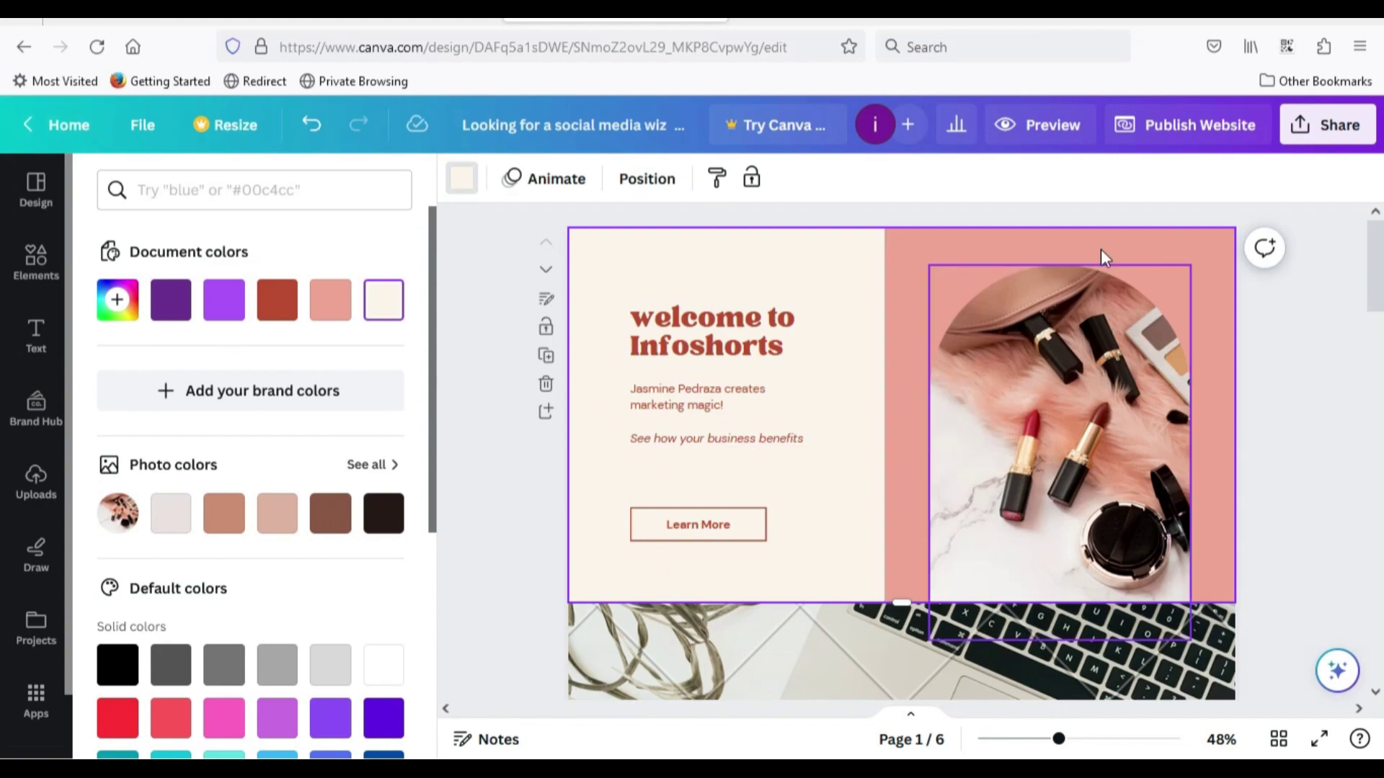
Open the Publish Website panel to publish to a free Canva domain
{"action": "left_click", "coordinate": [1171, 132]}
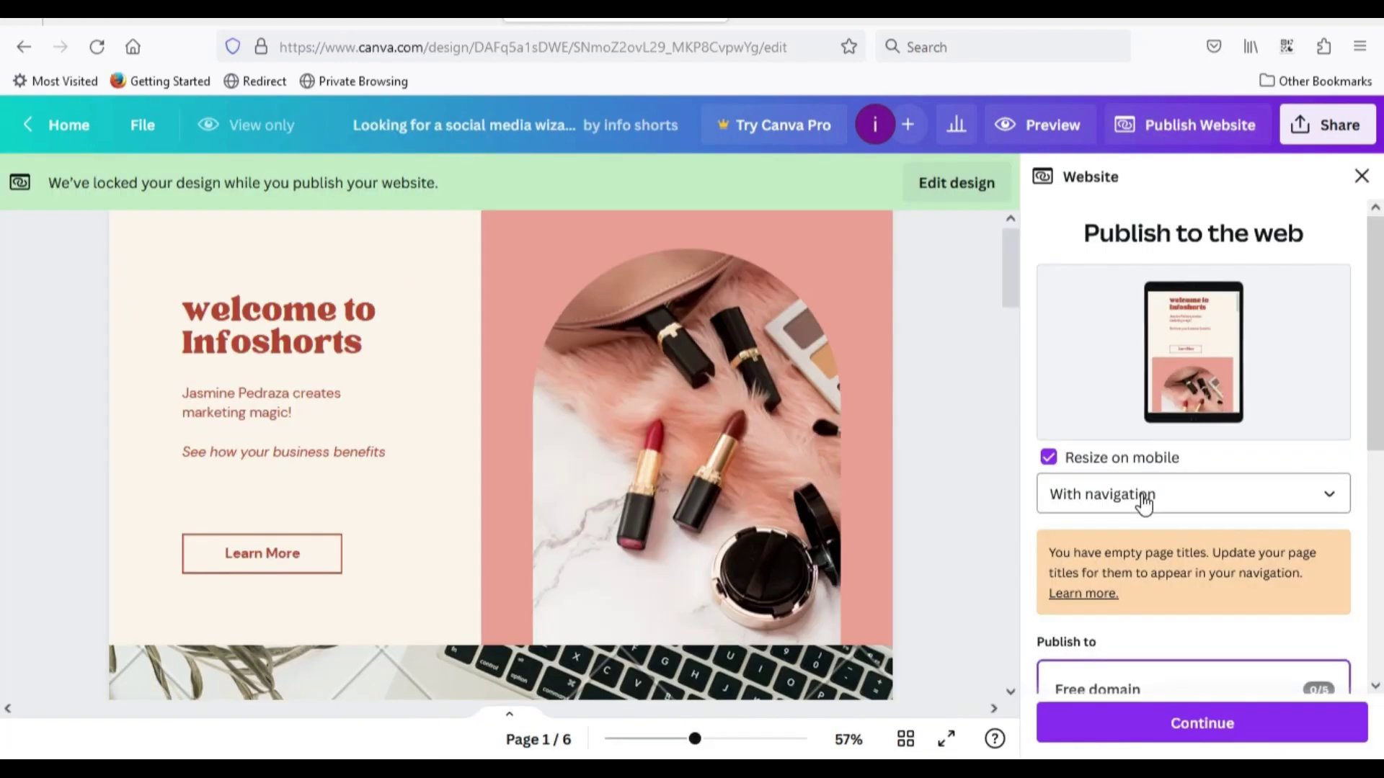
{"action": "scroll", "coordinate": [1144, 497], "scroll_direction": "down", "scroll_amount": 2}
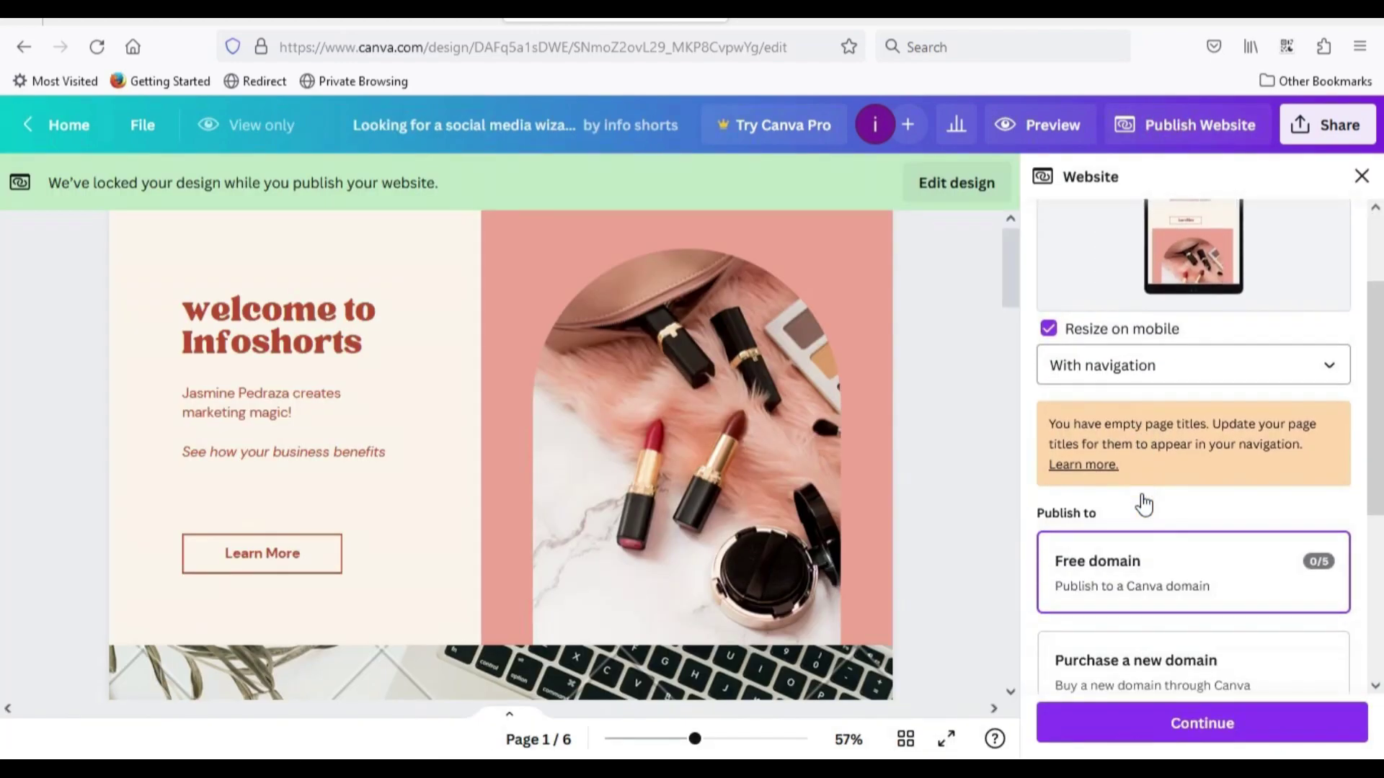
{"action": "scroll", "coordinate": [1141, 504], "scroll_direction": "down", "scroll_amount": 2}
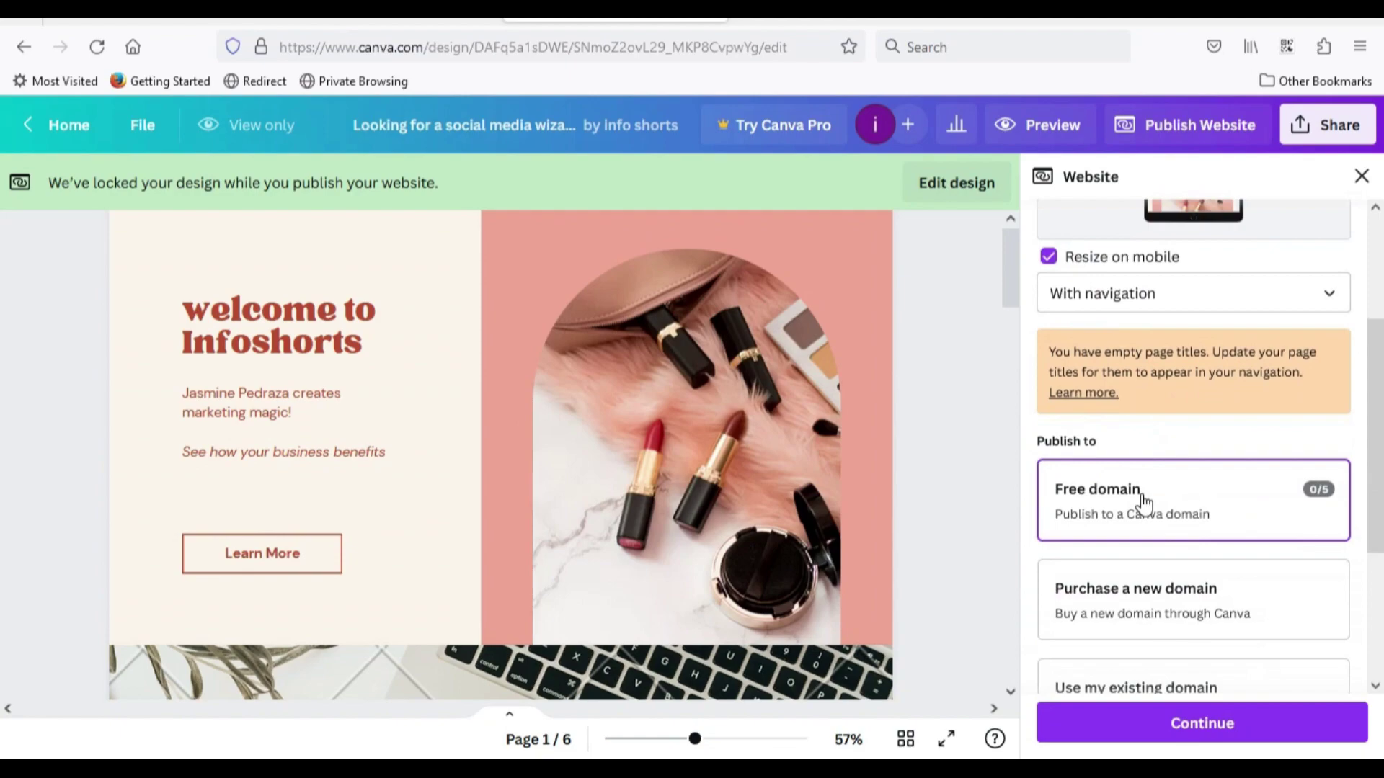
{"action": "scroll", "coordinate": [1131, 454], "scroll_direction": "down", "scroll_amount": 1}
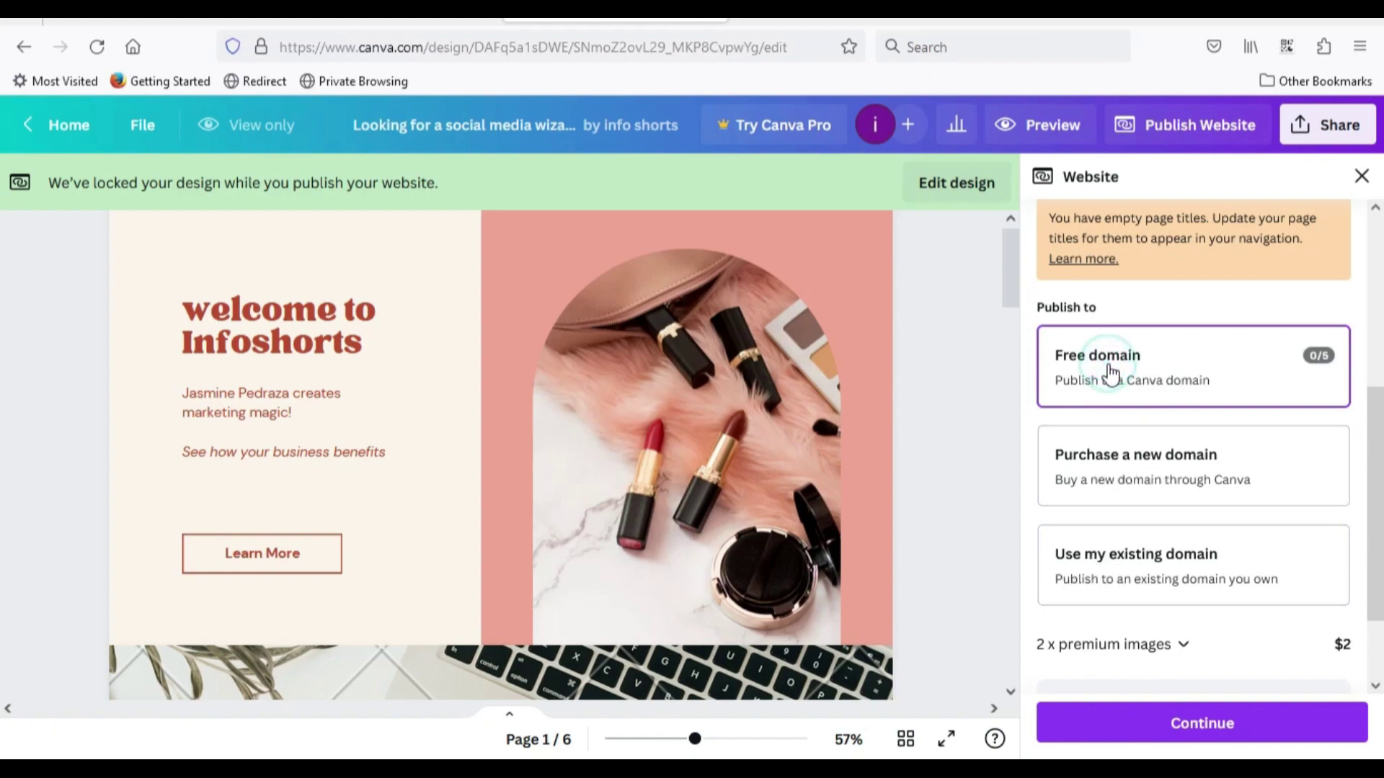
{"action": "scroll", "coordinate": [1124, 444], "scroll_direction": "down", "scroll_amount": 2}
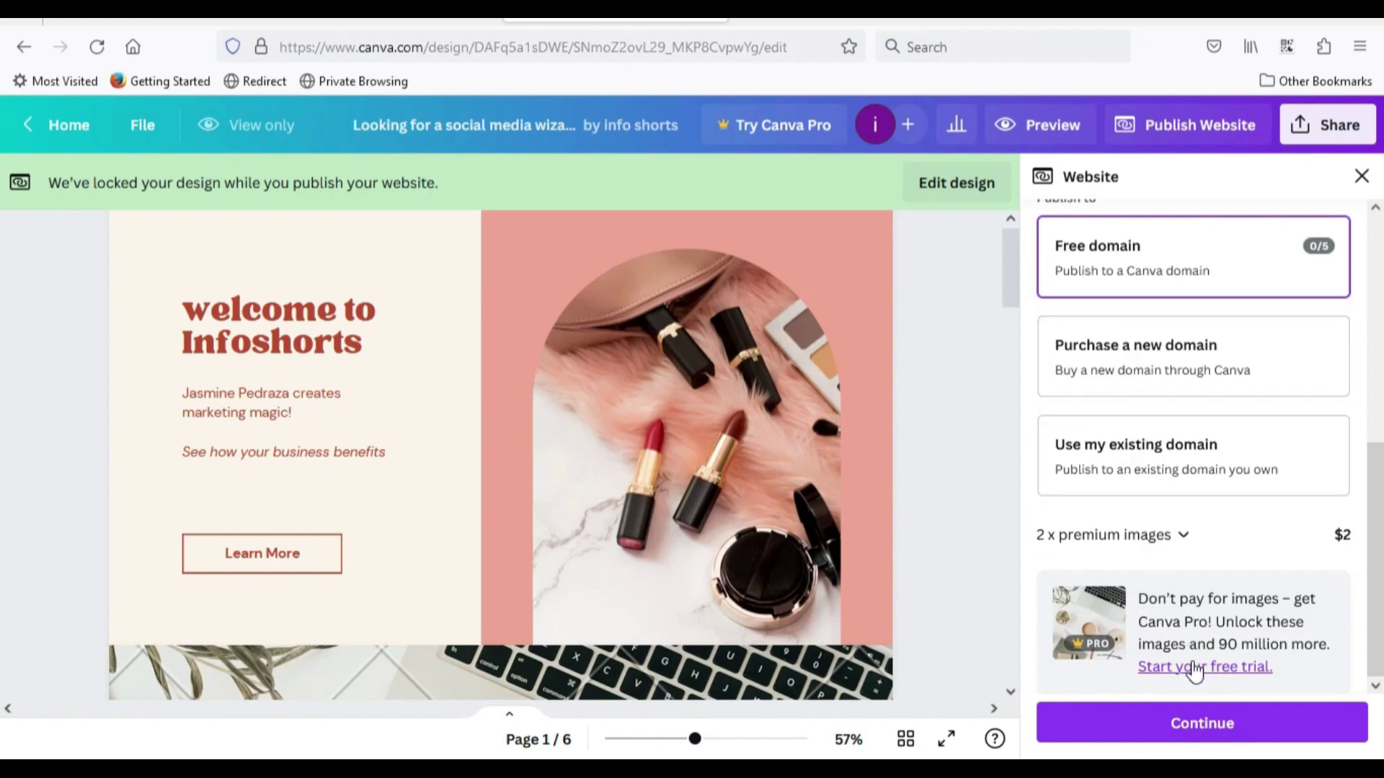
Continue with the free domain and set the subdomain to infoshorts.my.canva.site
{"action": "left_click", "coordinate": [1204, 723]}
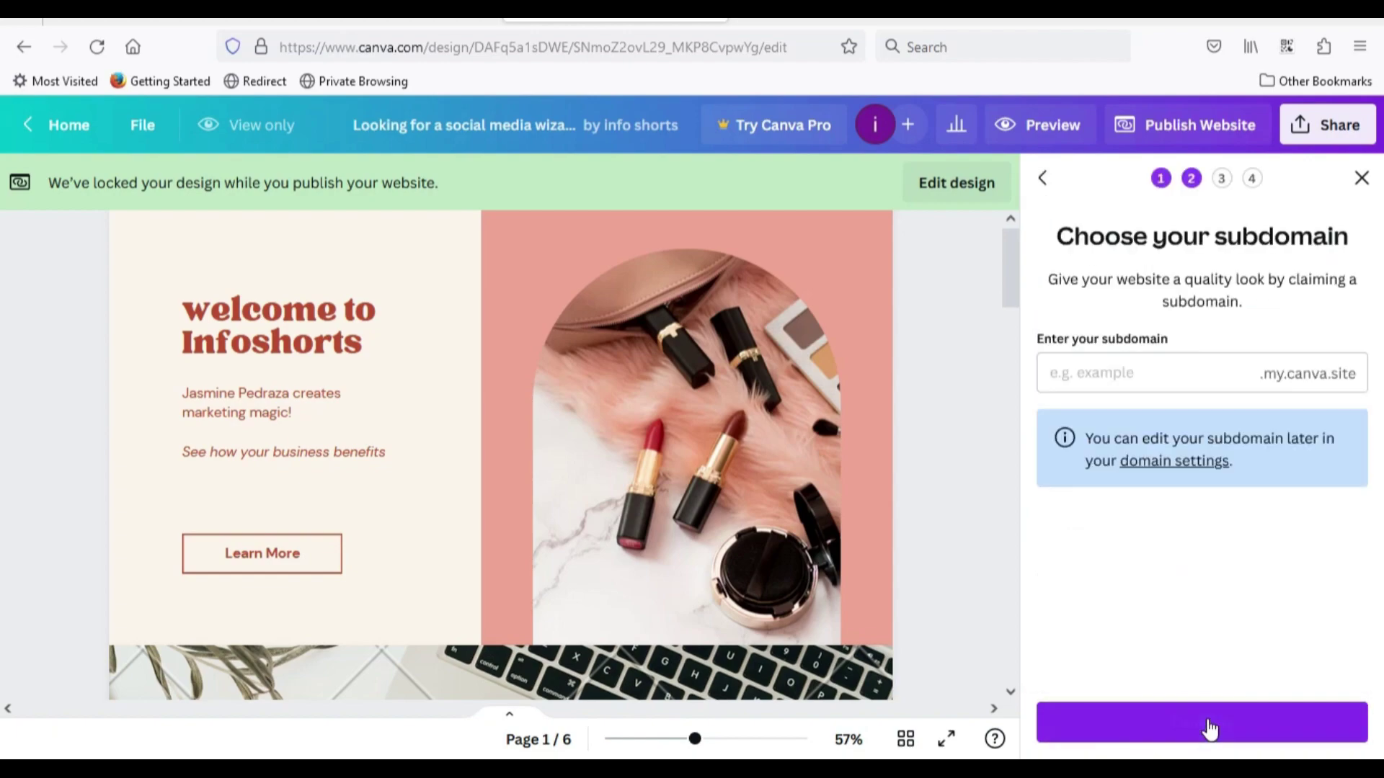
{"action": "left_click", "coordinate": [1139, 371]}
{"action": "type", "text": "infoshorts"}
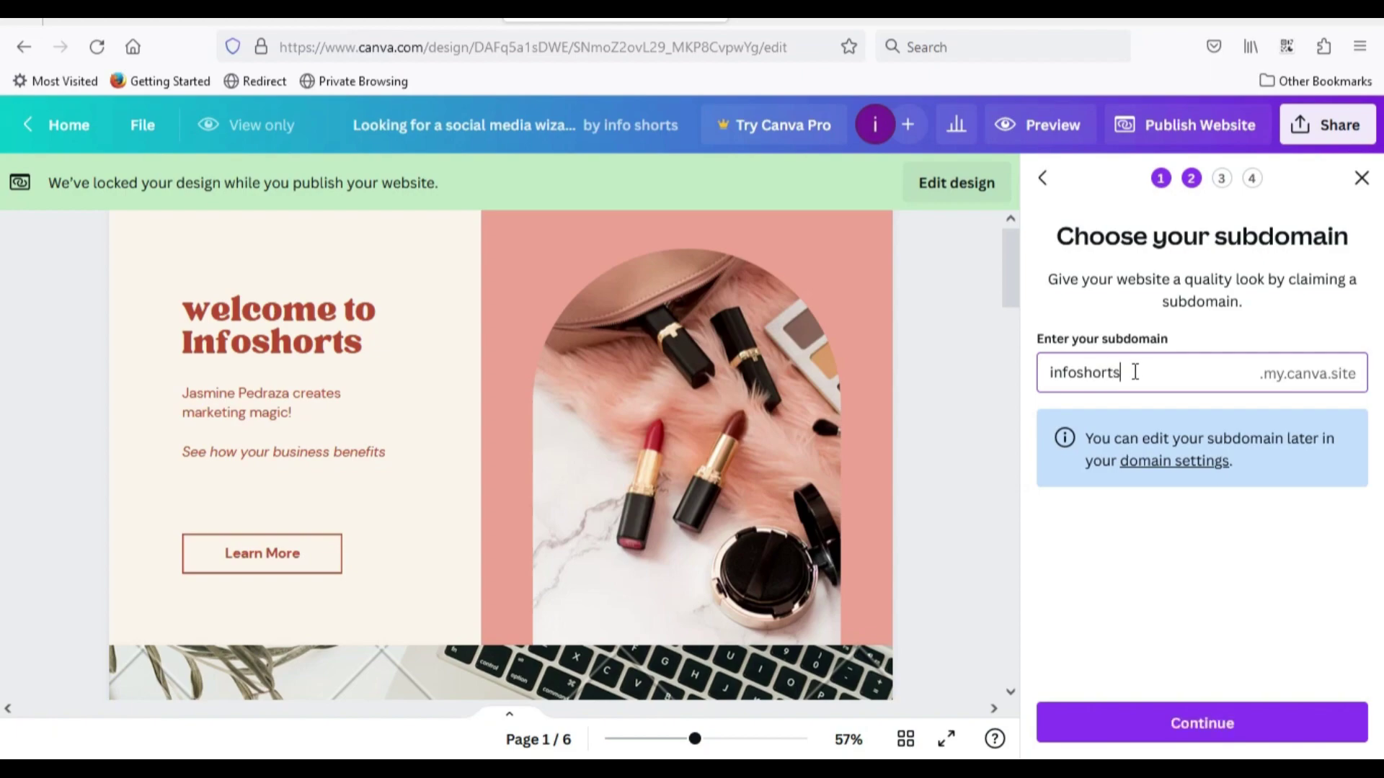
{"action": "key", "text": "Return"}
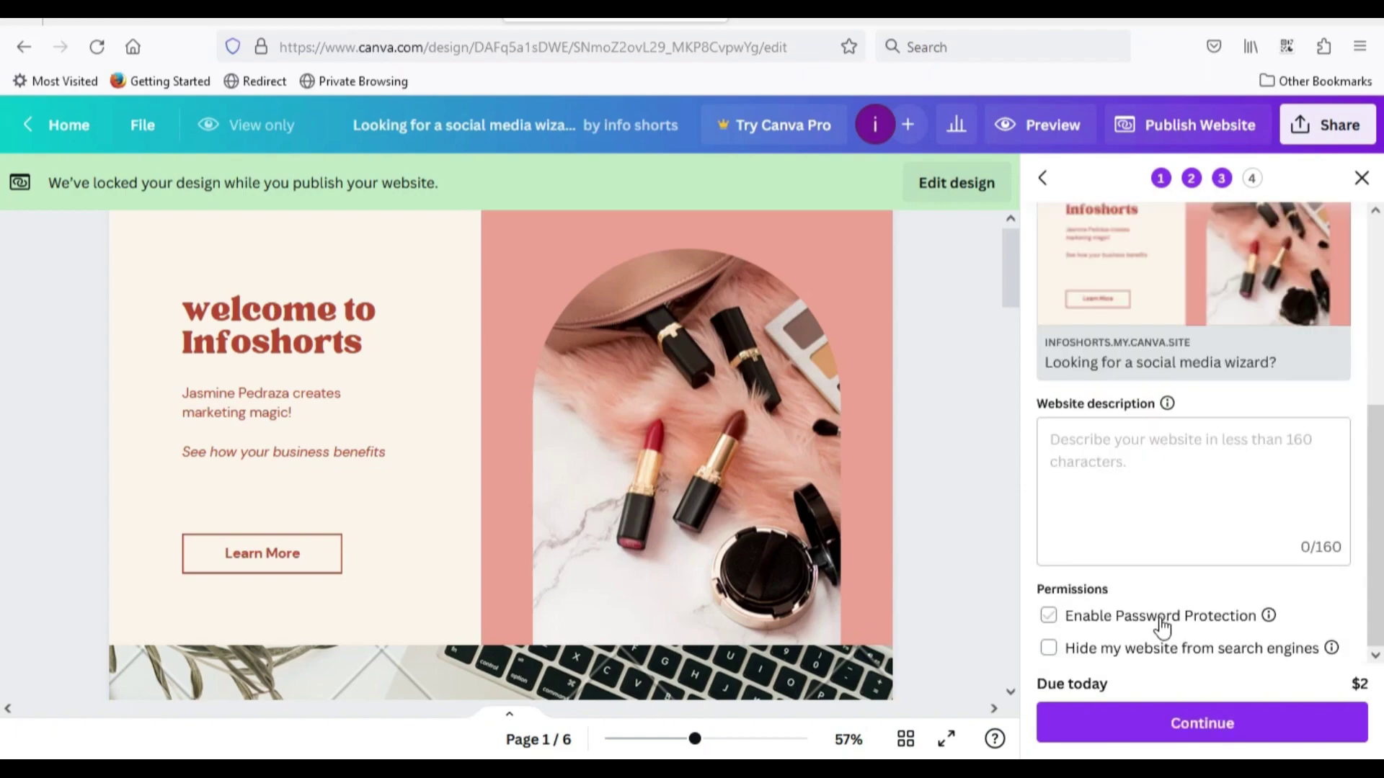
Place the cursor in the Website description box for the infoshorts.my.canva.site site
{"action": "left_click", "coordinate": [1118, 441]}
{"action": "type", "text": "d"}
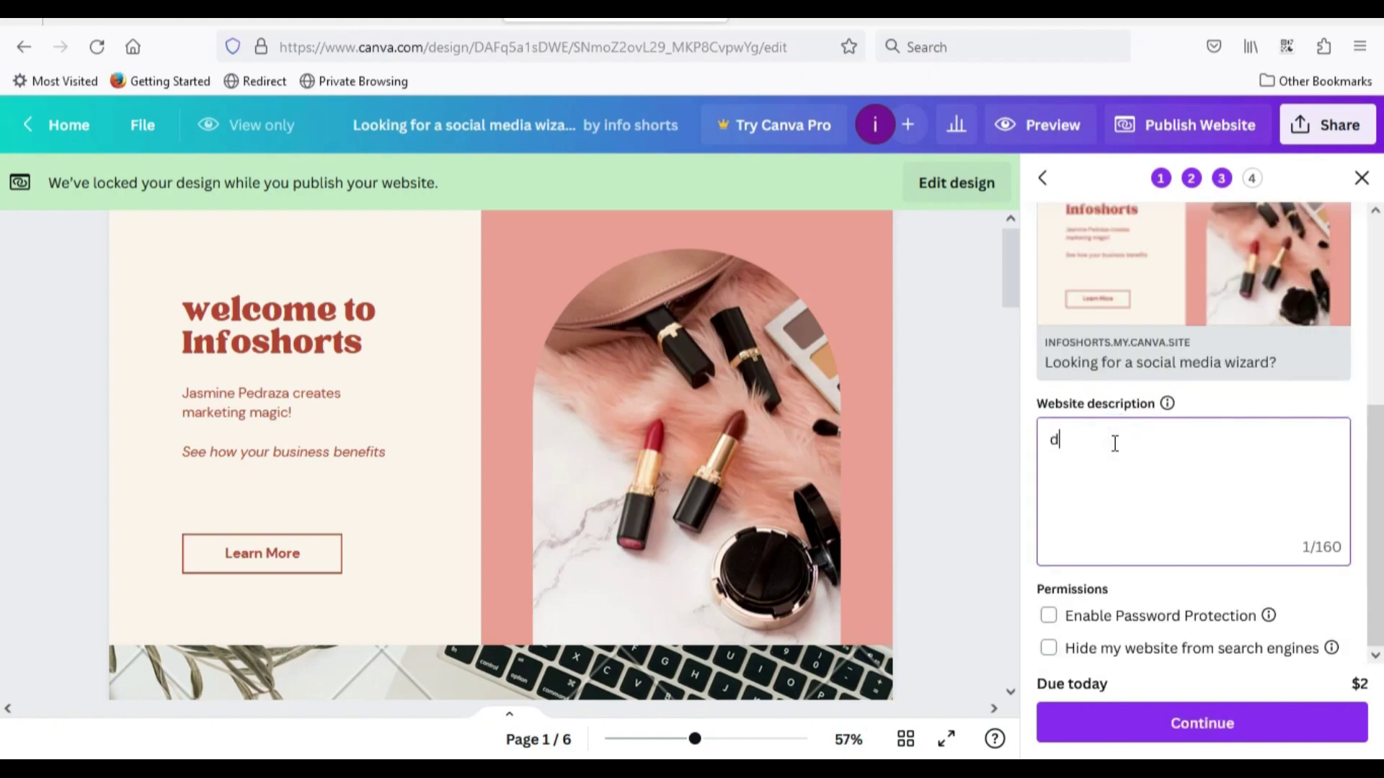